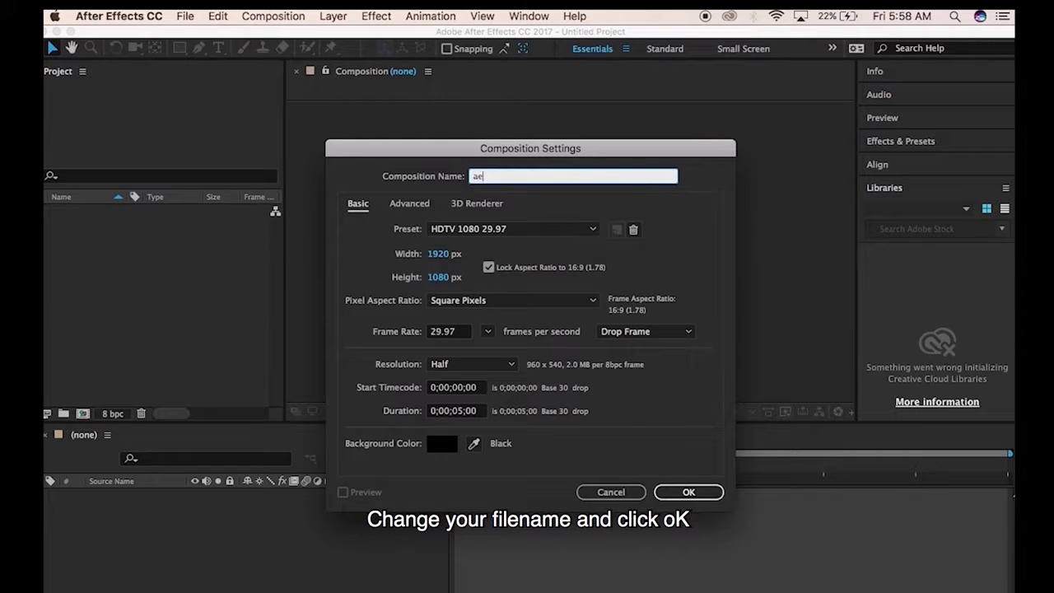
Name the new composition aebg and create it with the current settings
{"action": "type", "text": "f"}
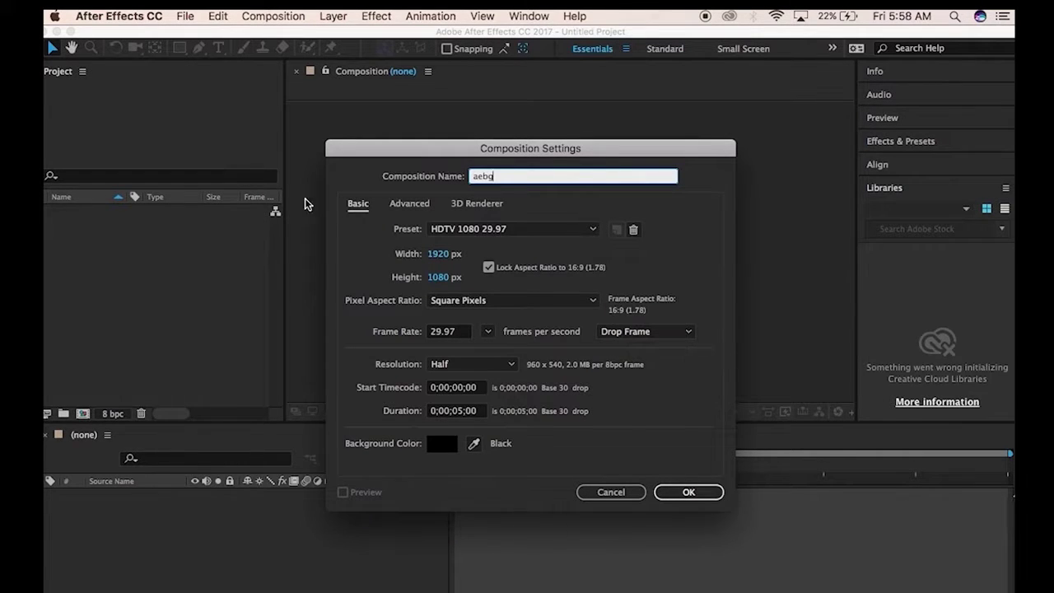
{"action": "left_click", "coordinate": [680, 492]}
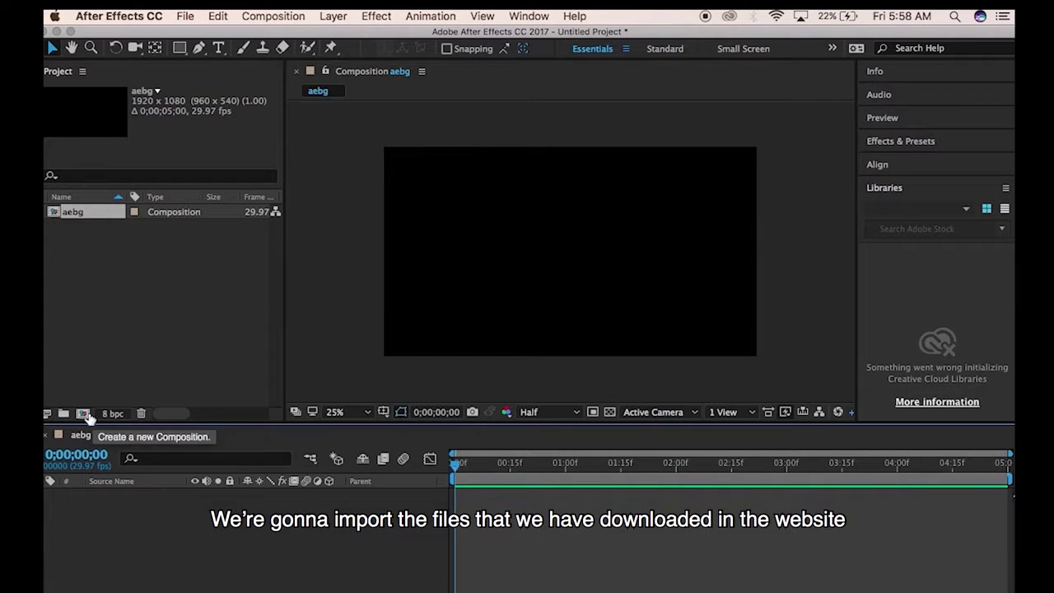
Widen the project area and import background.png, c1.png to c4.png and moon.png from the ASSETS folder
{"action": "left_click_drag", "start_coordinate": [282, 325], "coordinate": [317, 336]}
{"action": "left_click", "coordinate": [127, 300]}
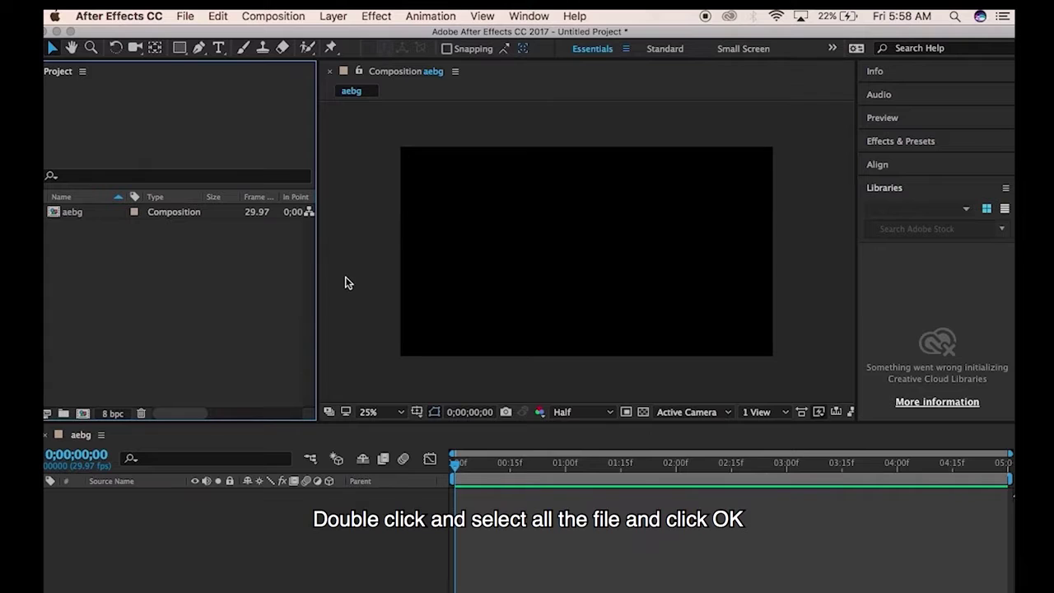
{"action": "key", "text": "super+i"}
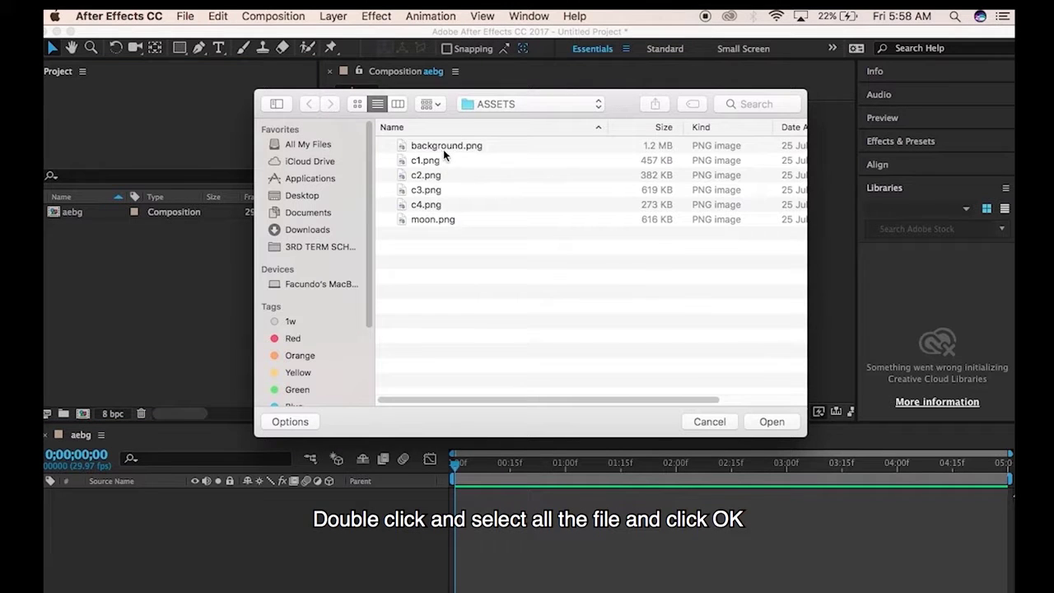
{"action": "left_click", "coordinate": [444, 149]}
{"action": "left_click", "coordinate": [470, 219], "text": "shift"}
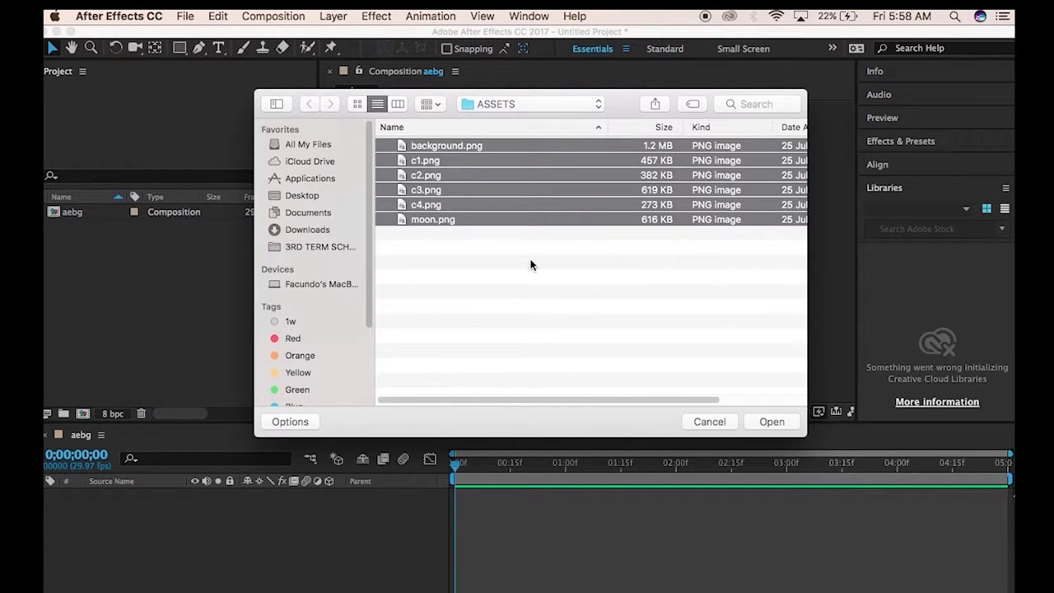
{"action": "left_click", "coordinate": [785, 423]}
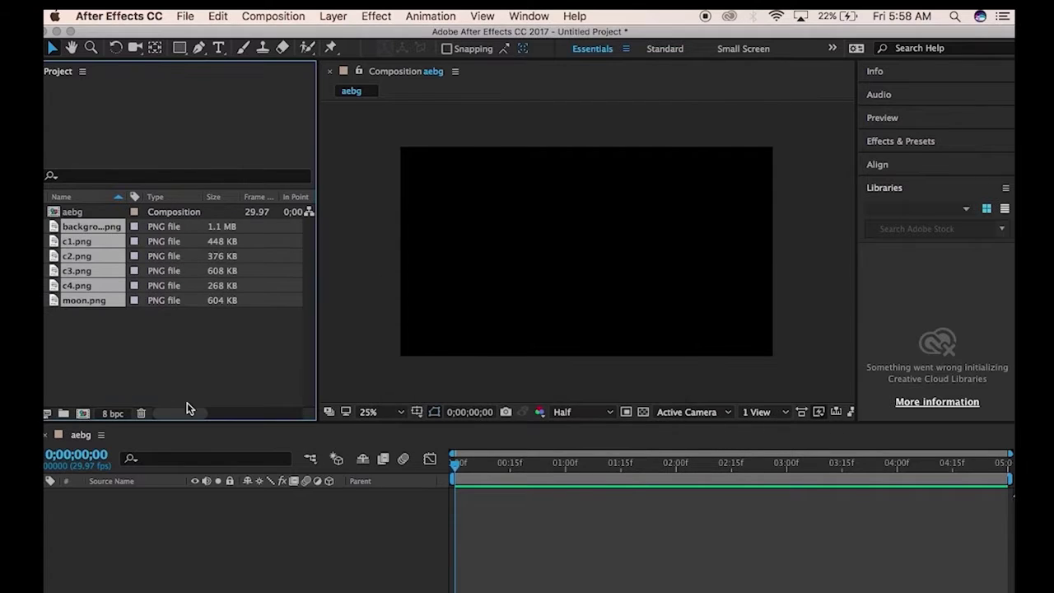
Add background.png to the composition so it fills the frame, with moon.png centred above it
{"action": "left_click", "coordinate": [199, 336]}
{"action": "left_click_drag", "start_coordinate": [82, 226], "coordinate": [594, 243]}
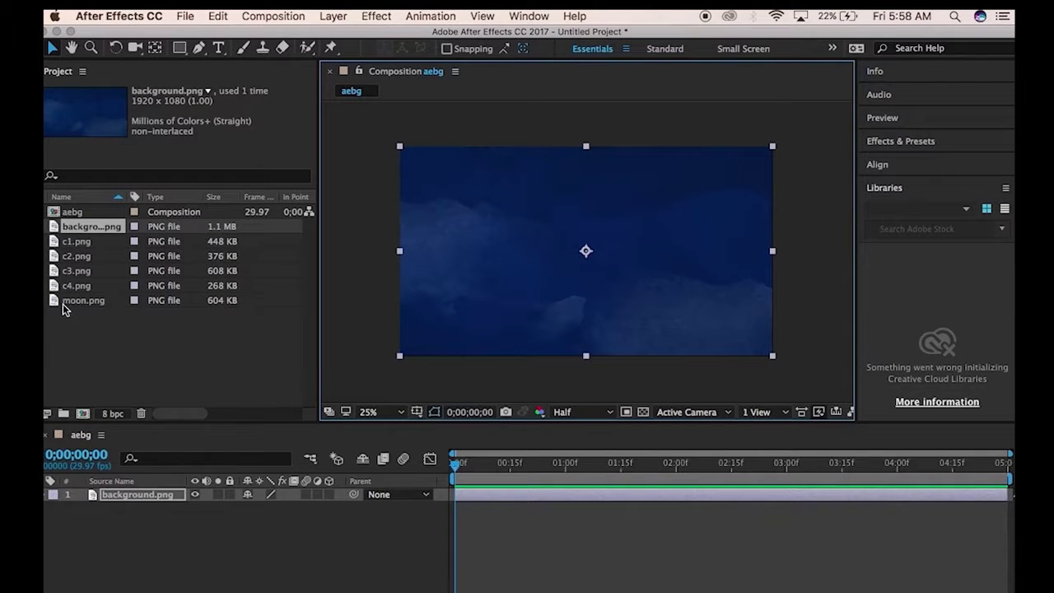
{"action": "left_click_drag", "start_coordinate": [64, 303], "coordinate": [589, 252]}
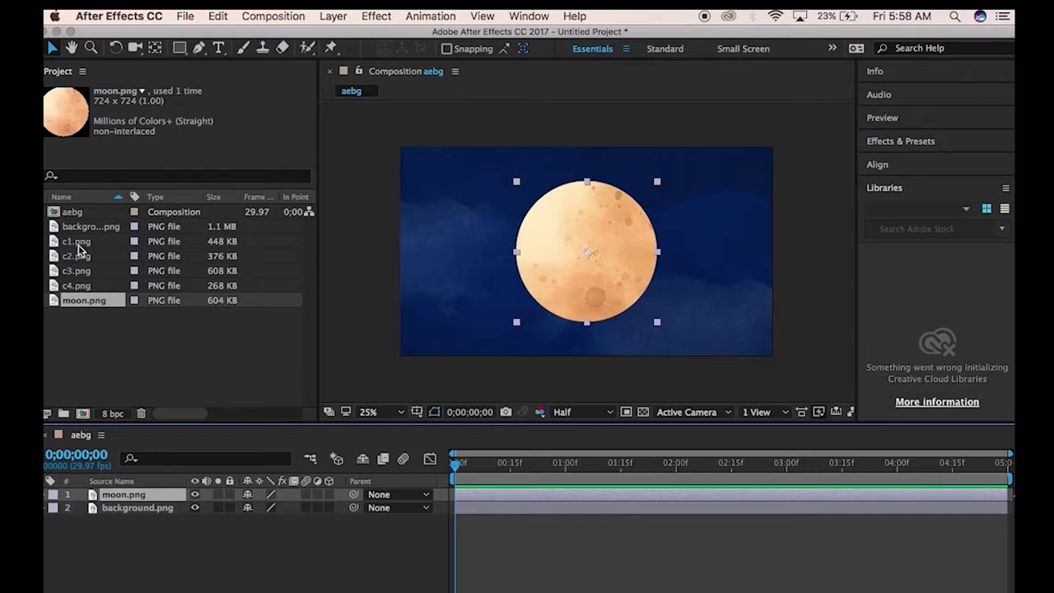
Place clouds c1.png and c3.png over the left side of the frame and c2.png and c4.png over the right side
{"action": "left_click_drag", "start_coordinate": [79, 247], "coordinate": [470, 289]}
{"action": "left_click_drag", "start_coordinate": [176, 256], "coordinate": [733, 255]}
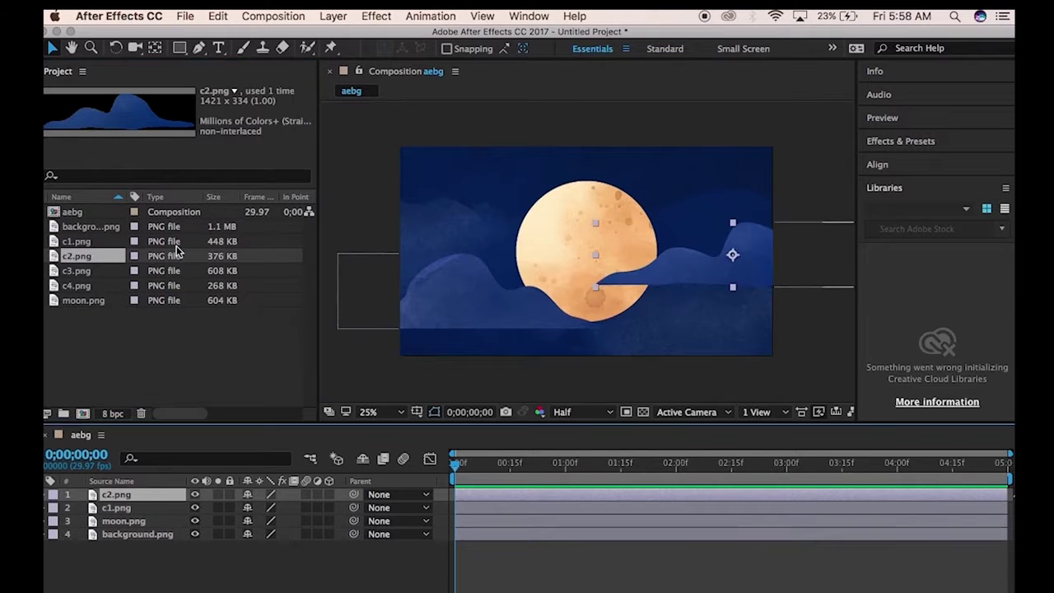
{"action": "left_click_drag", "start_coordinate": [79, 270], "coordinate": [484, 298]}
{"action": "left_click_drag", "start_coordinate": [76, 286], "coordinate": [713, 274]}
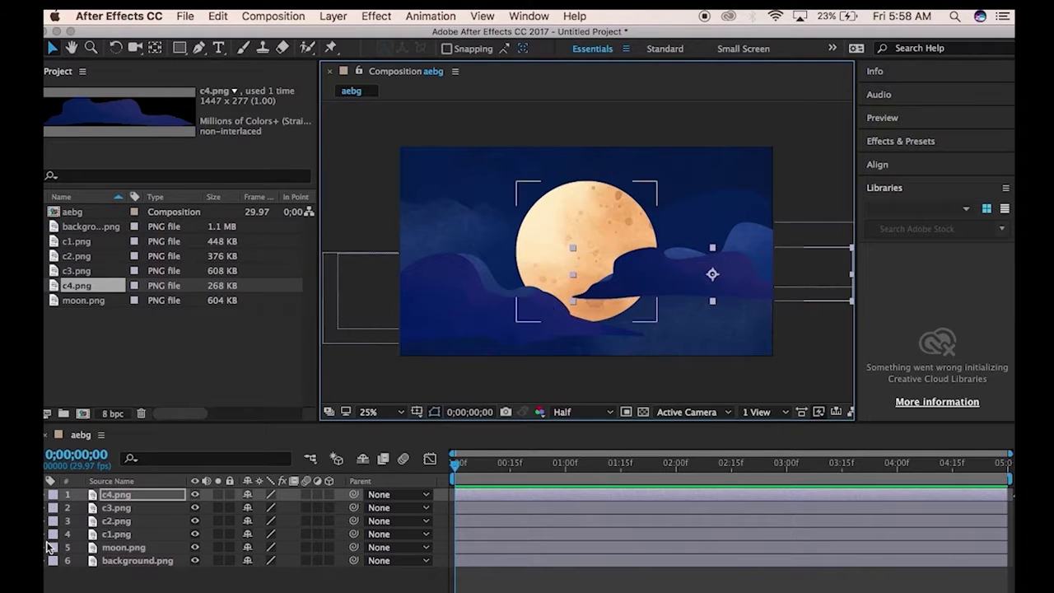
Hide the moon.png, c1.png and c2.png layers, keeping c3.png, c4.png and the background visible
{"action": "left_click", "coordinate": [196, 547]}
{"action": "left_click", "coordinate": [195, 534]}
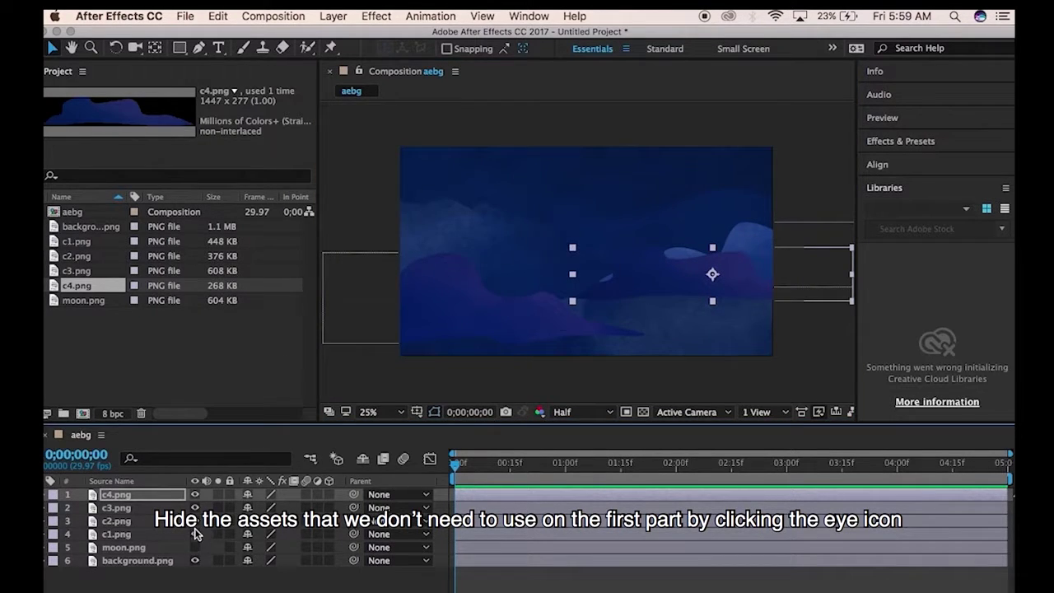
{"action": "left_click", "coordinate": [195, 521]}
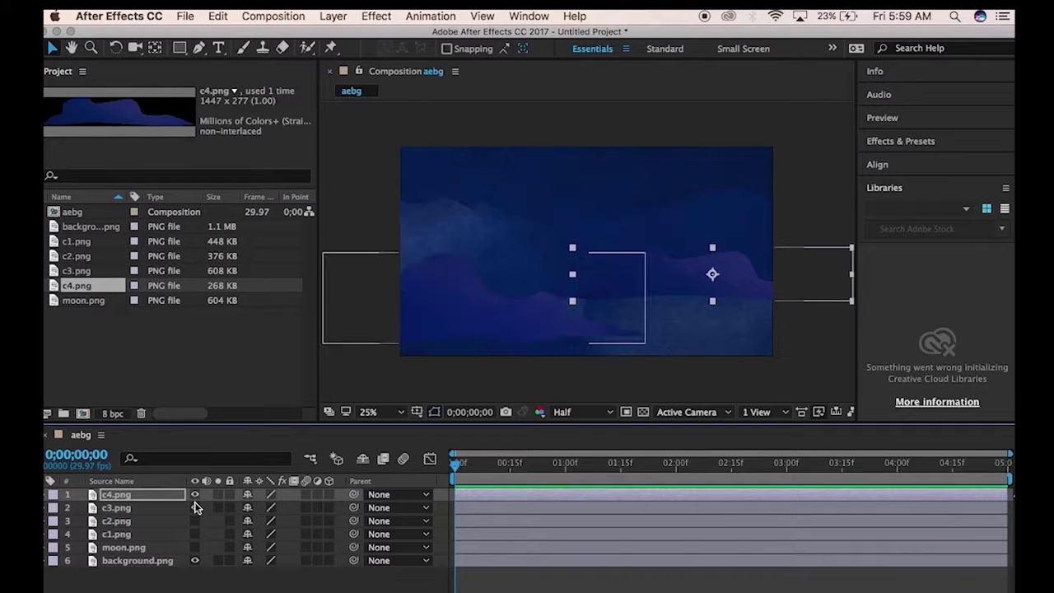
{"action": "left_click", "coordinate": [194, 508]}
{"action": "left_click", "coordinate": [194, 507]}
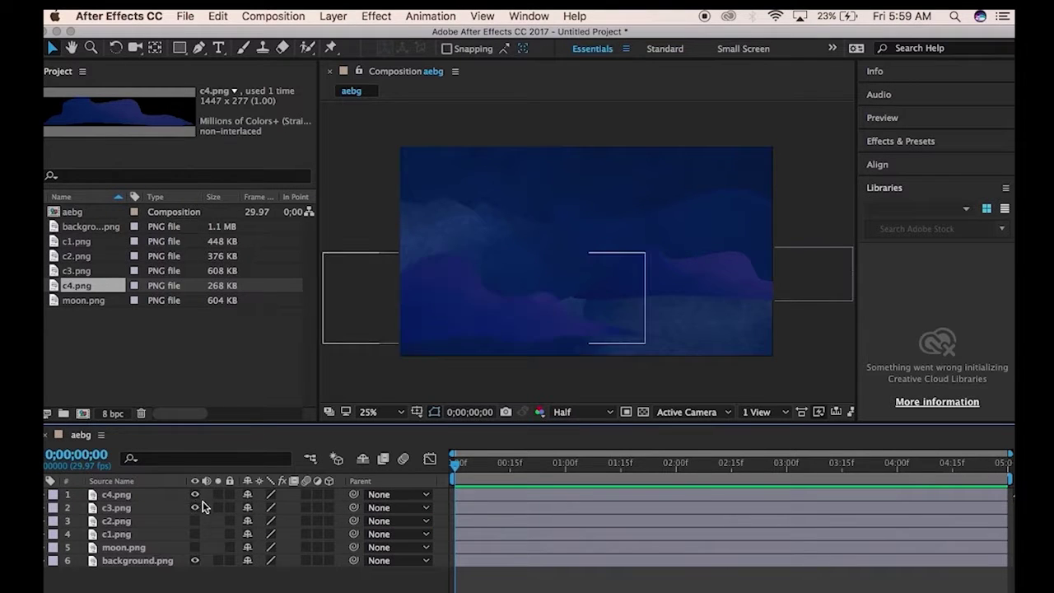
Move clouds c3.png and c4.png closer to the middle of the frame and scale both up together
{"action": "left_click_drag", "start_coordinate": [547, 311], "coordinate": [685, 286]}
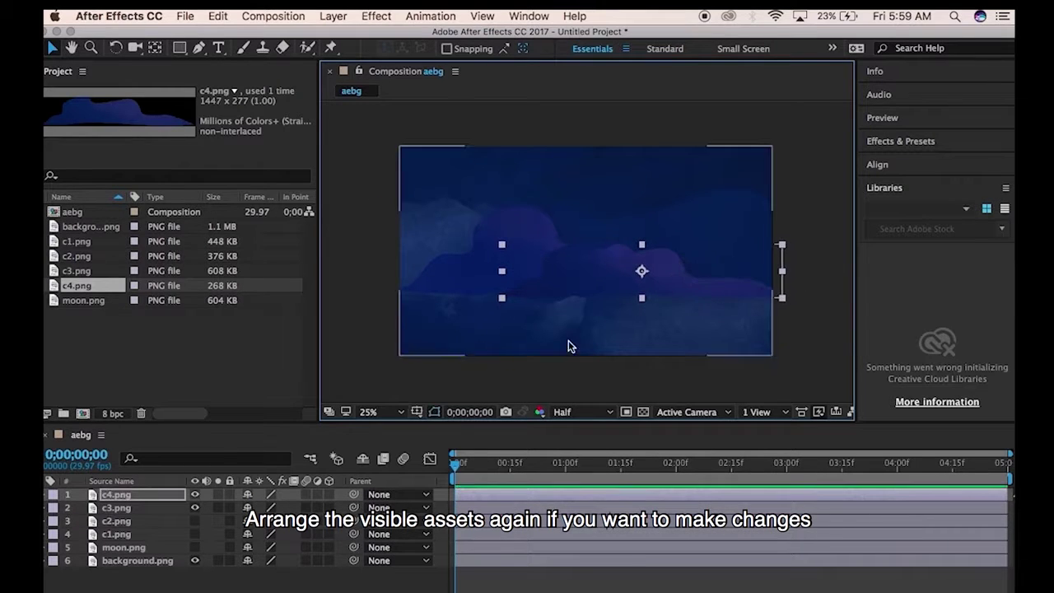
{"action": "left_click", "coordinate": [136, 508], "text": "shift"}
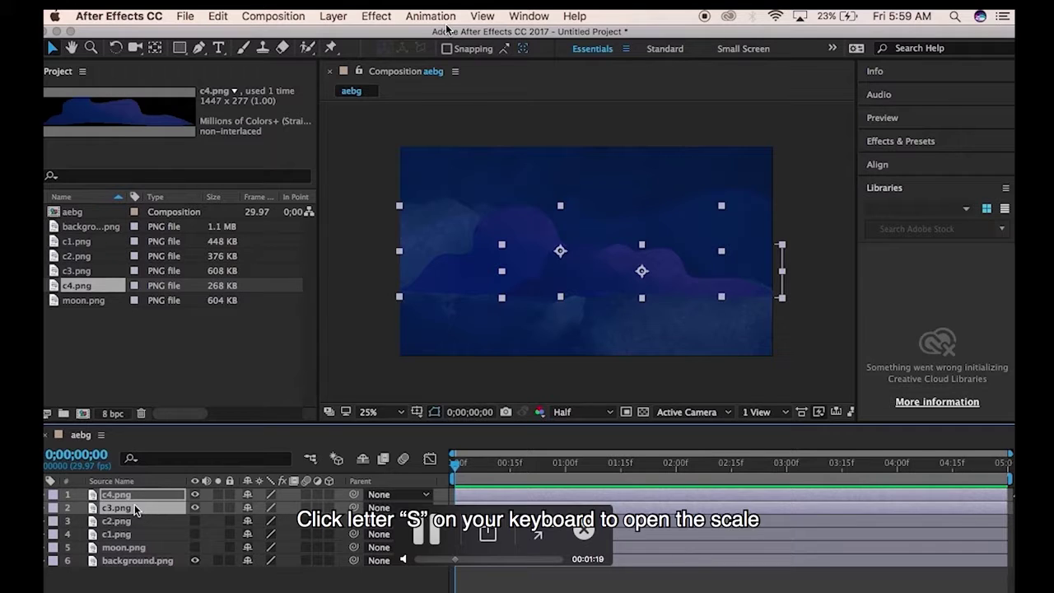
{"action": "key", "text": "s"}
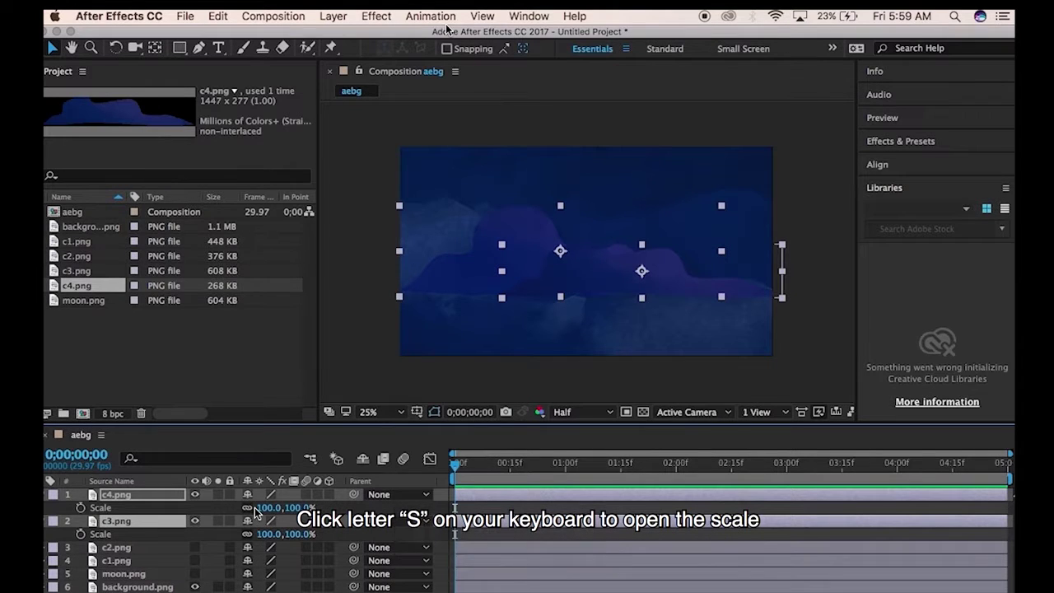
{"action": "left_click_drag", "start_coordinate": [286, 508], "coordinate": [318, 508]}
Move c4.png to about 1908, 1292 and c3.png to about -112, 1276, below the frame, and start Position keyframes at 0 seconds
{"action": "key", "text": "p"}
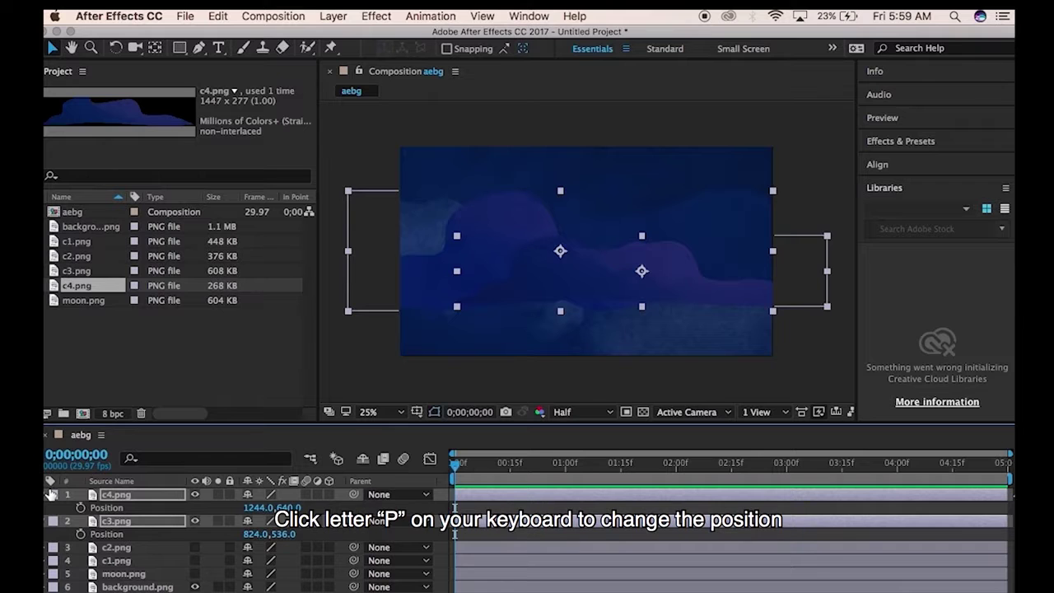
{"action": "left_click_drag", "start_coordinate": [574, 239], "coordinate": [746, 421]}
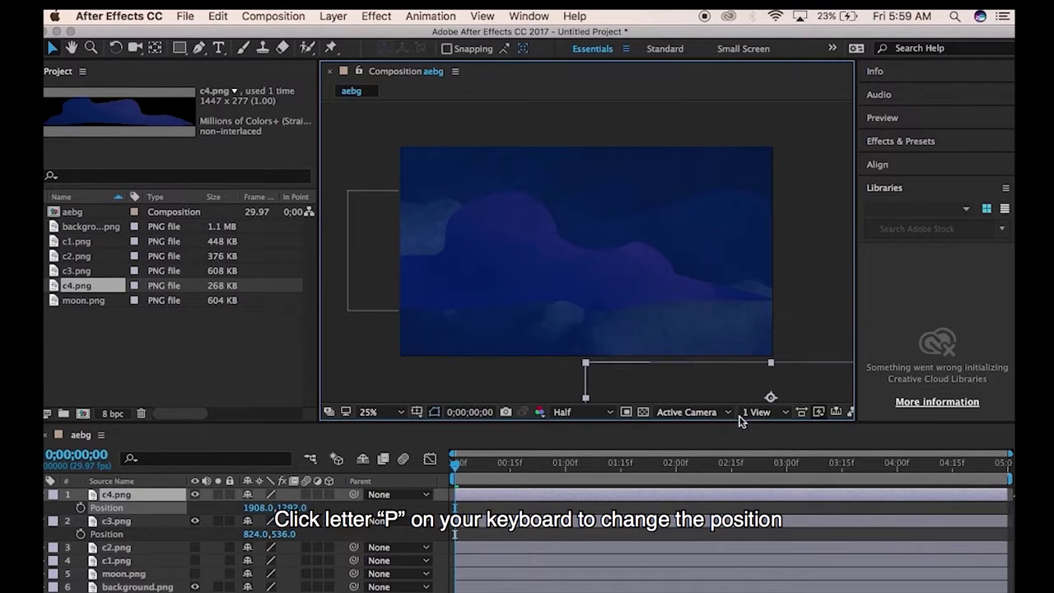
{"action": "left_click_drag", "start_coordinate": [476, 377], "coordinate": [358, 421]}
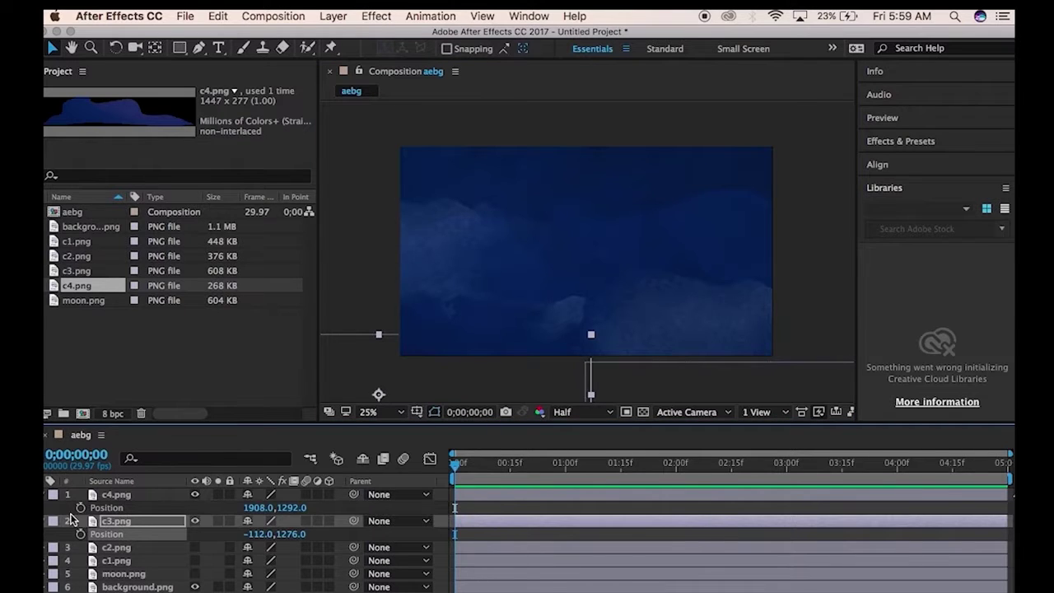
{"action": "left_click", "coordinate": [80, 534]}
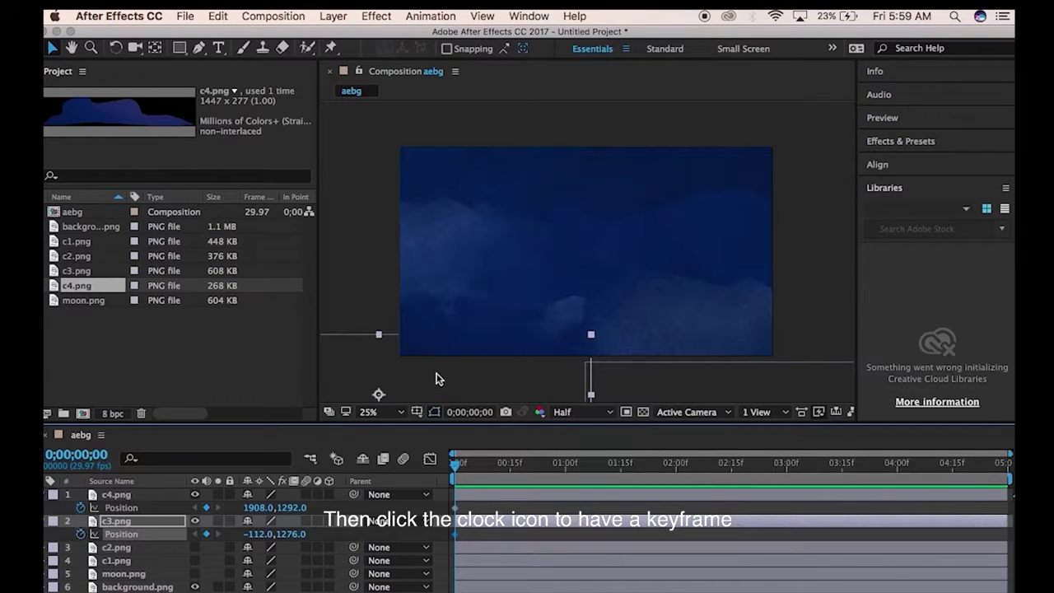
At 2 seconds, move c3.png to about 3056, -128 and c4.png to about -580, -220, then scrub through the animation
{"action": "left_click_drag", "start_coordinate": [471, 458], "coordinate": [679, 486]}
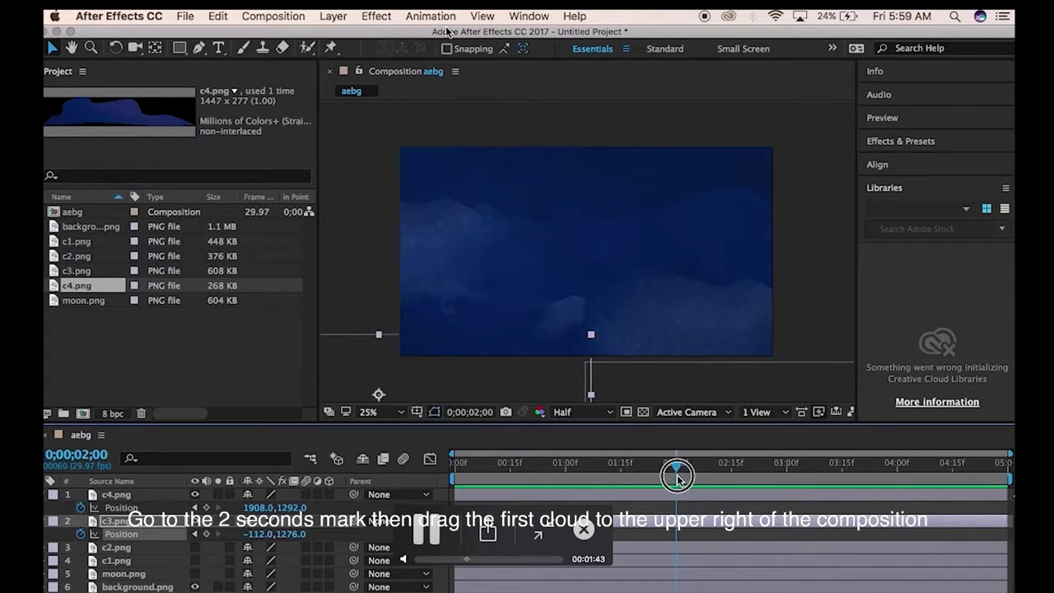
{"action": "left_click_drag", "start_coordinate": [553, 313], "coordinate": [814, 173]}
{"action": "left_click_drag", "start_coordinate": [718, 388], "coordinate": [389, 140]}
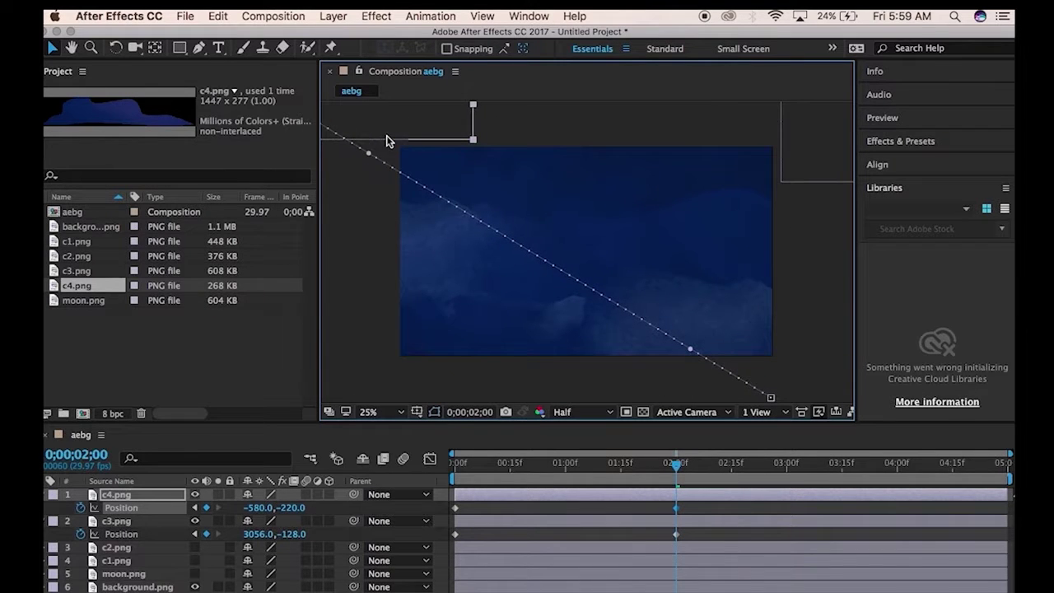
{"action": "left_click_drag", "start_coordinate": [477, 463], "coordinate": [693, 563]}
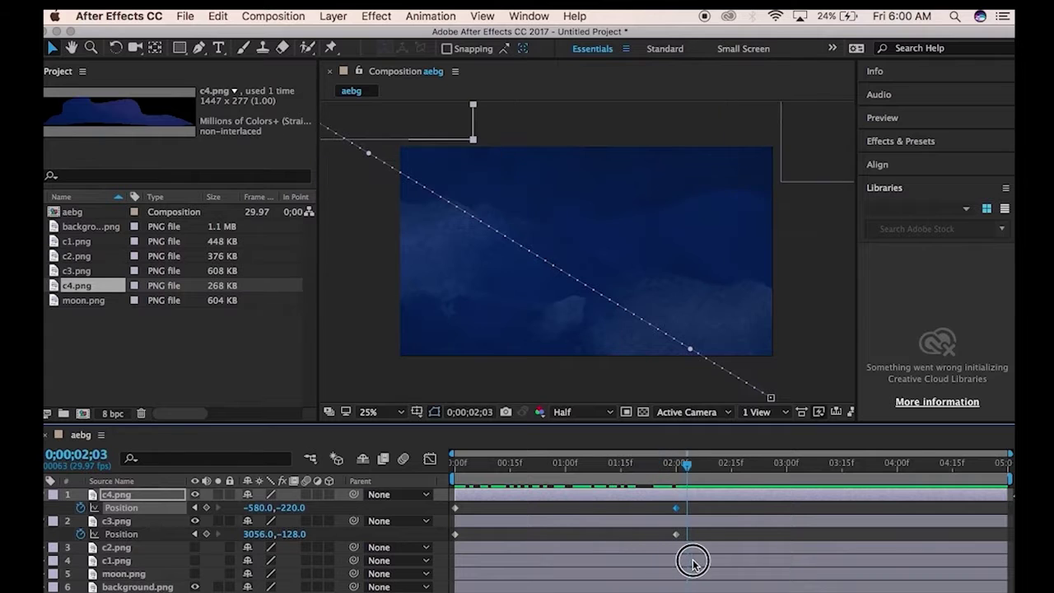
Collapse the properties of layers c4.png and c3.png and make clouds c2.png and c1.png visible
{"action": "left_click", "coordinate": [46, 499]}
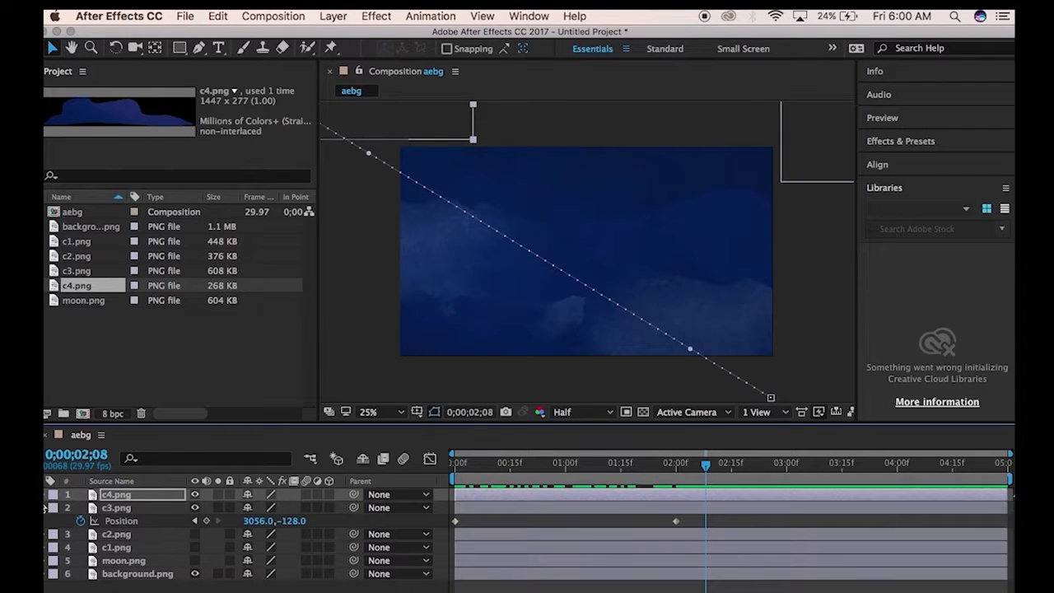
{"action": "left_click", "coordinate": [46, 507]}
{"action": "left_click", "coordinate": [135, 534]}
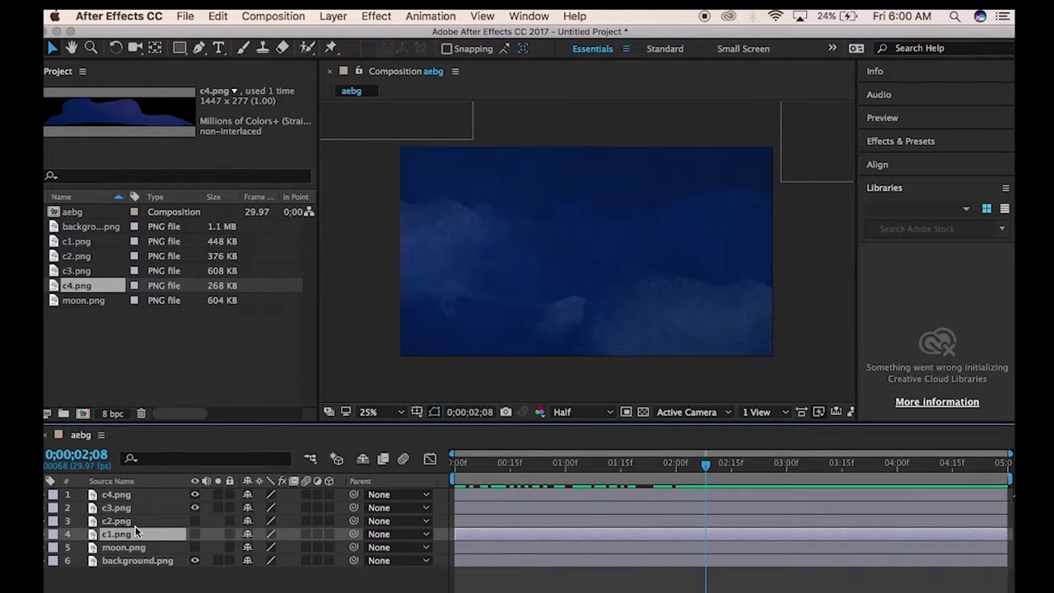
{"action": "left_click", "coordinate": [195, 521]}
{"action": "left_click", "coordinate": [196, 534]}
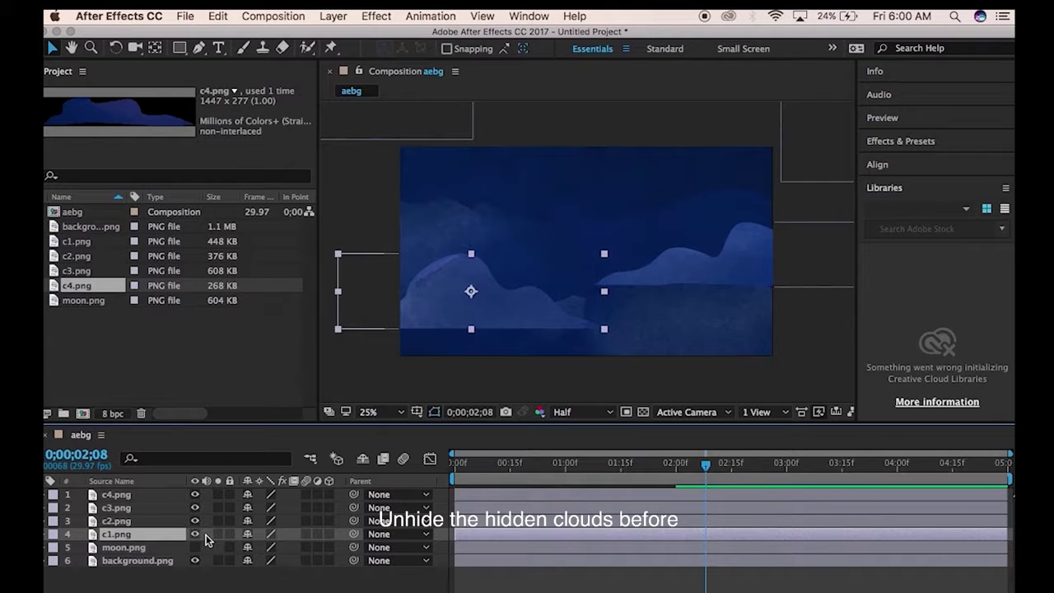
Move cloud c2.png out of frame on the right to about 2648, 644 and c1.png out on the left to about -732, 628
{"action": "mouse_move", "coordinate": [523, 299]}
{"action": "left_mouse_down"}
{"action": "mouse_move", "coordinate": [523, 263]}
{"action": "mouse_move", "coordinate": [526, 279]}
{"action": "left_mouse_up"}
{"action": "left_click", "coordinate": [719, 284]}
{"action": "left_click_drag", "start_coordinate": [719, 284], "coordinate": [851, 294]}
{"action": "left_click", "coordinate": [481, 287], "text": "shift"}
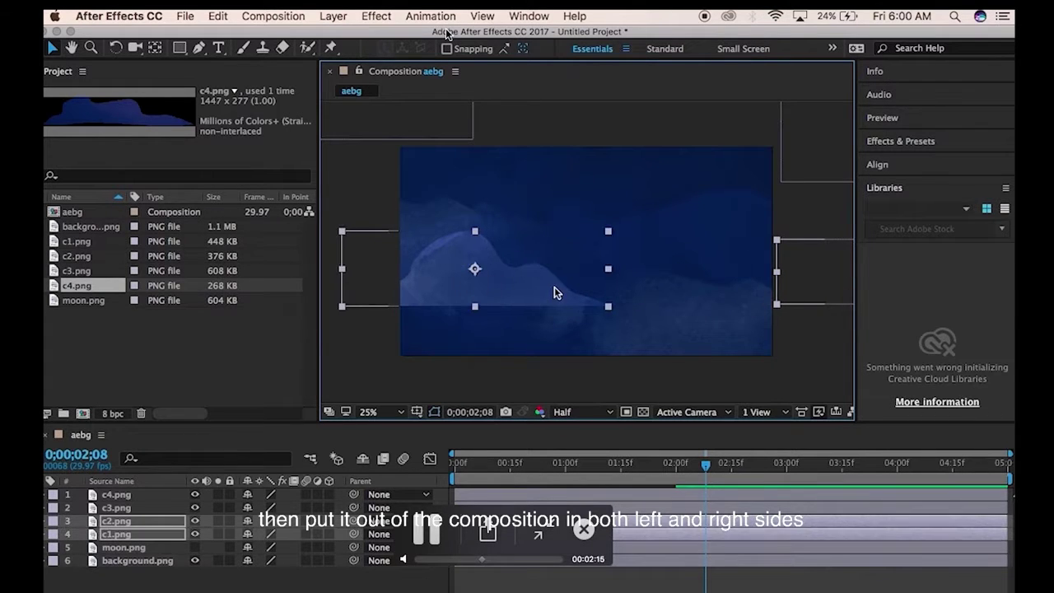
{"action": "left_click", "coordinate": [576, 295]}
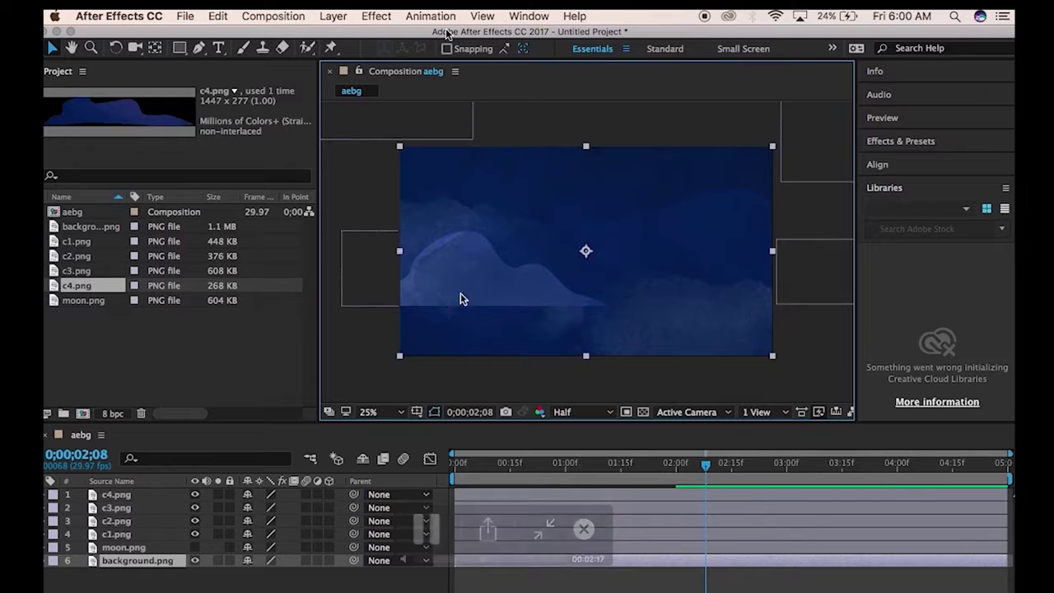
{"action": "left_click", "coordinate": [395, 299]}
{"action": "left_click", "coordinate": [381, 285]}
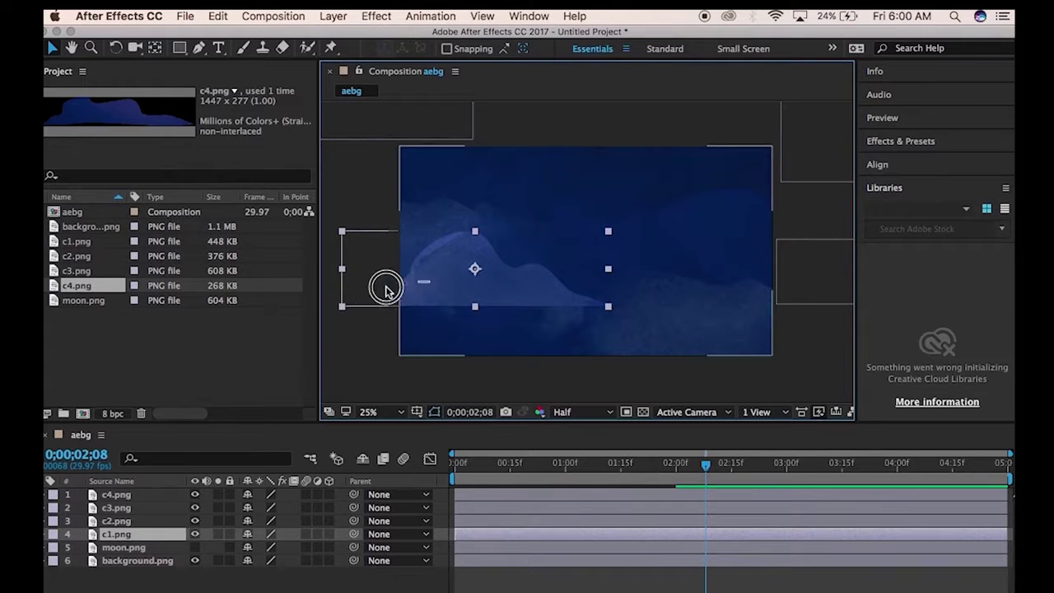
{"action": "left_click_drag", "start_coordinate": [456, 294], "coordinate": [247, 283]}
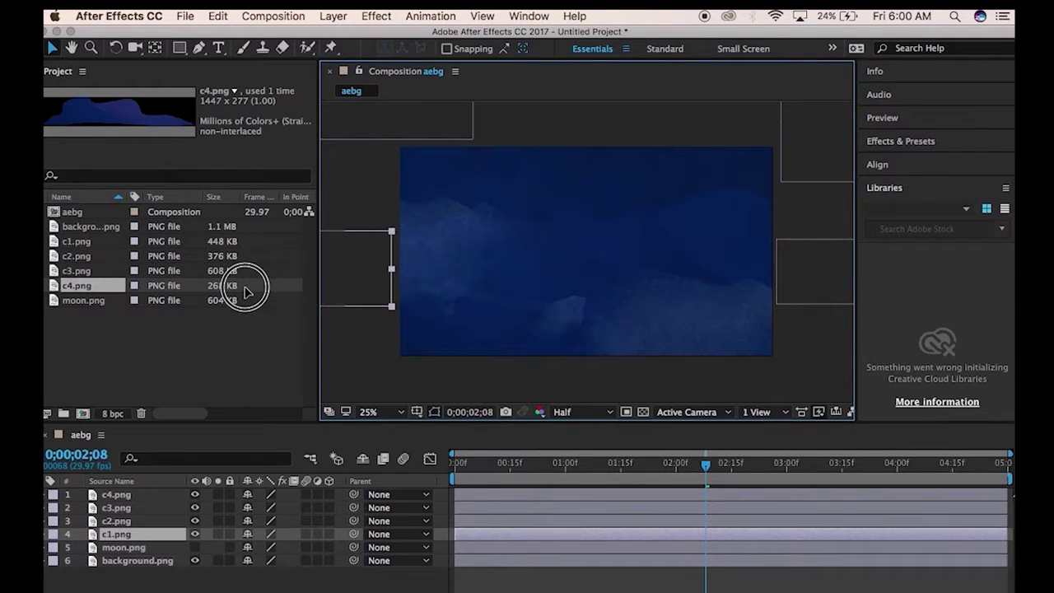
Reveal Position for c1.png and c2.png and set a starting keyframe for both at 0 seconds
{"action": "left_click", "coordinate": [116, 522], "text": "shift"}
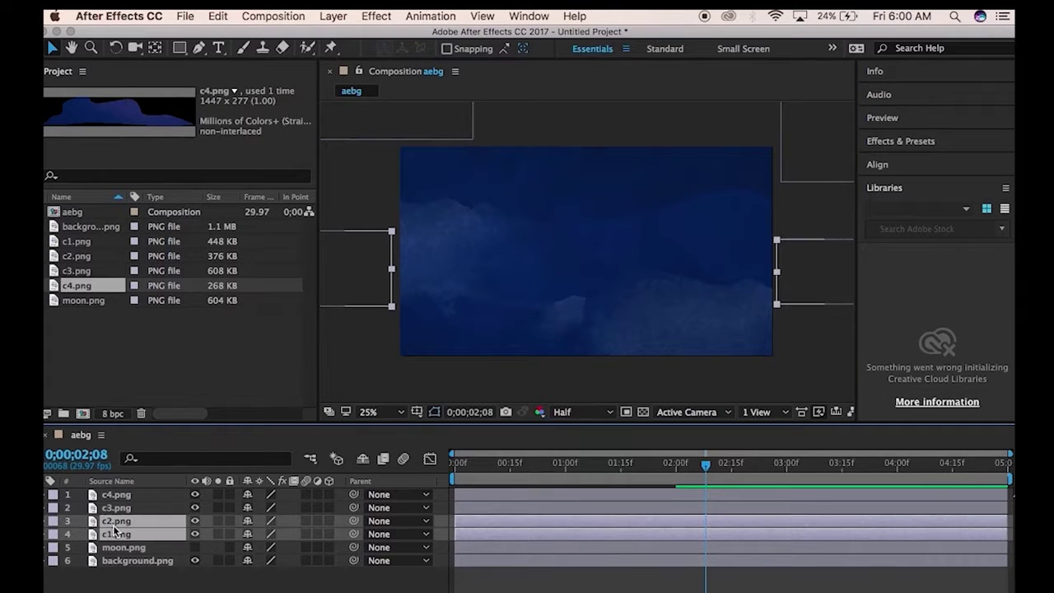
{"action": "key", "text": "p"}
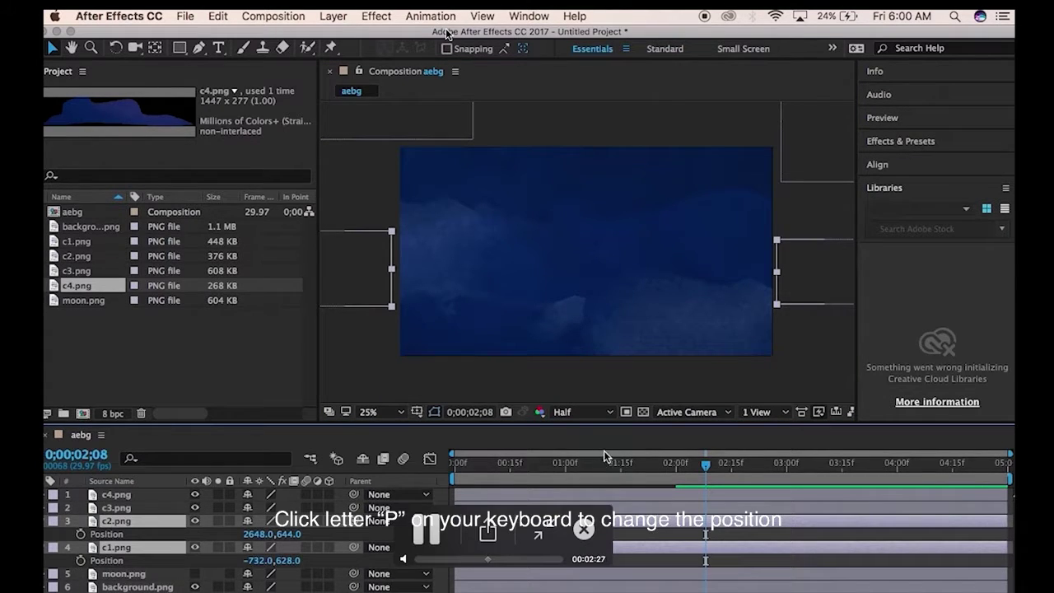
{"action": "left_click_drag", "start_coordinate": [604, 455], "coordinate": [54, 504]}
{"action": "left_click", "coordinate": [71, 542]}
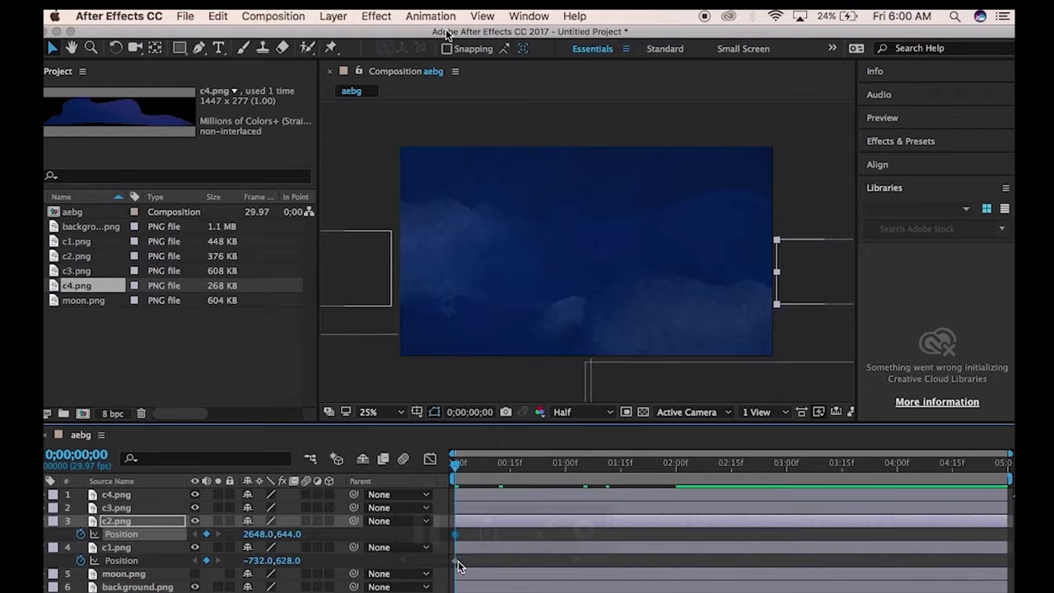
{"action": "left_click", "coordinate": [454, 535]}
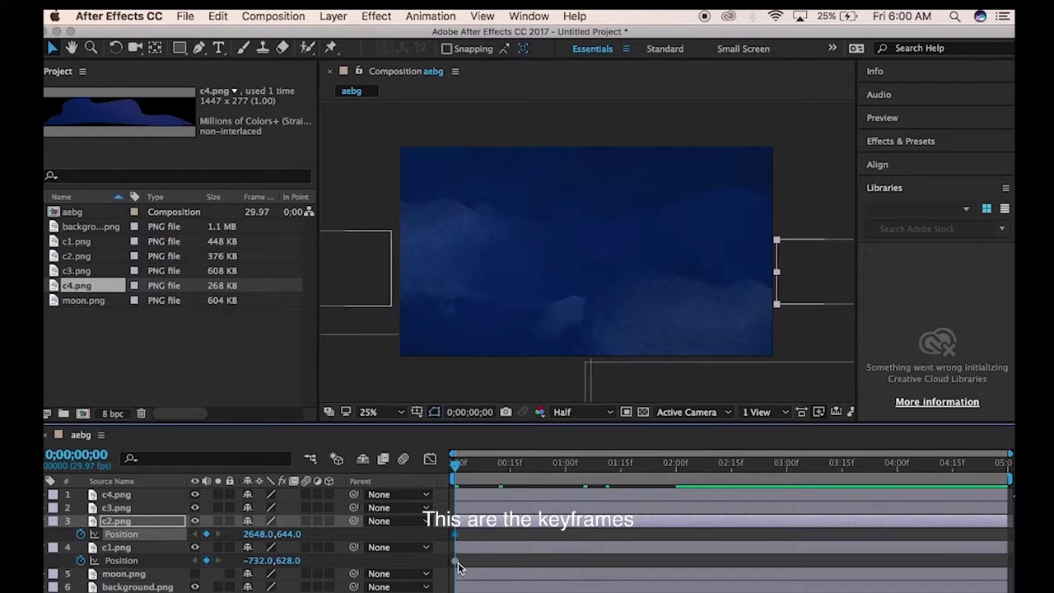
{"action": "left_click", "coordinate": [458, 563]}
{"action": "left_click", "coordinate": [457, 537]}
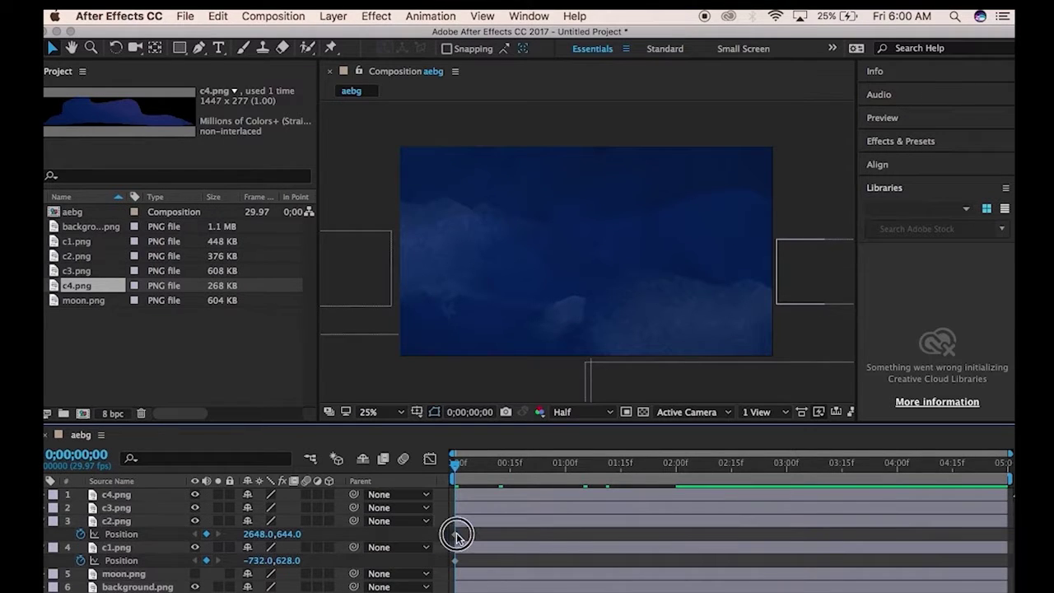
Shift the starting Position keyframes of c2.png and c1.png to about frame 25, just before the 1-second mark
{"action": "left_click_drag", "start_coordinate": [458, 537], "coordinate": [672, 534]}
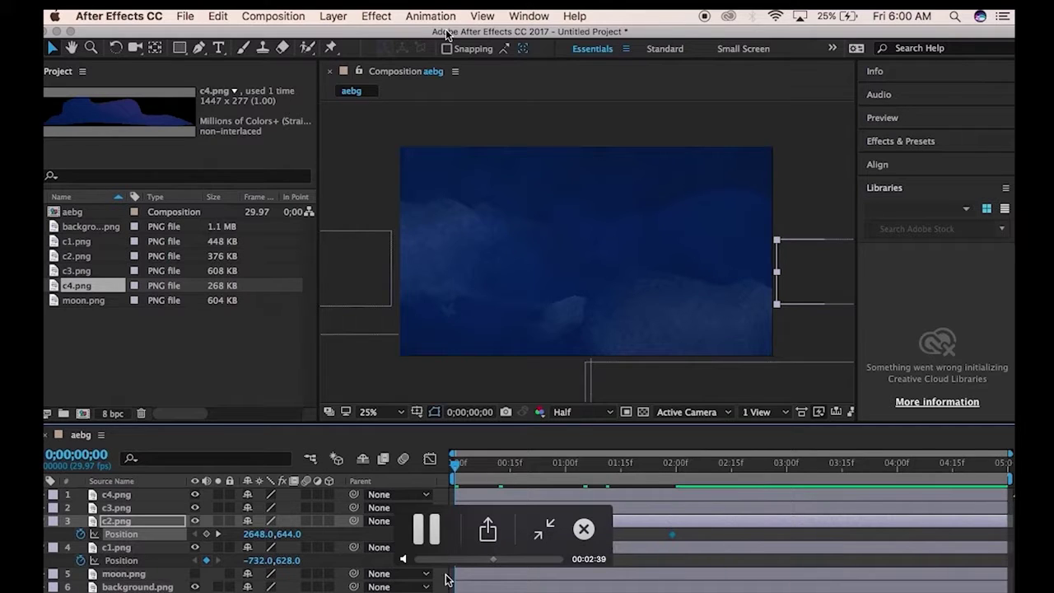
{"action": "left_click_drag", "start_coordinate": [456, 560], "coordinate": [661, 516]}
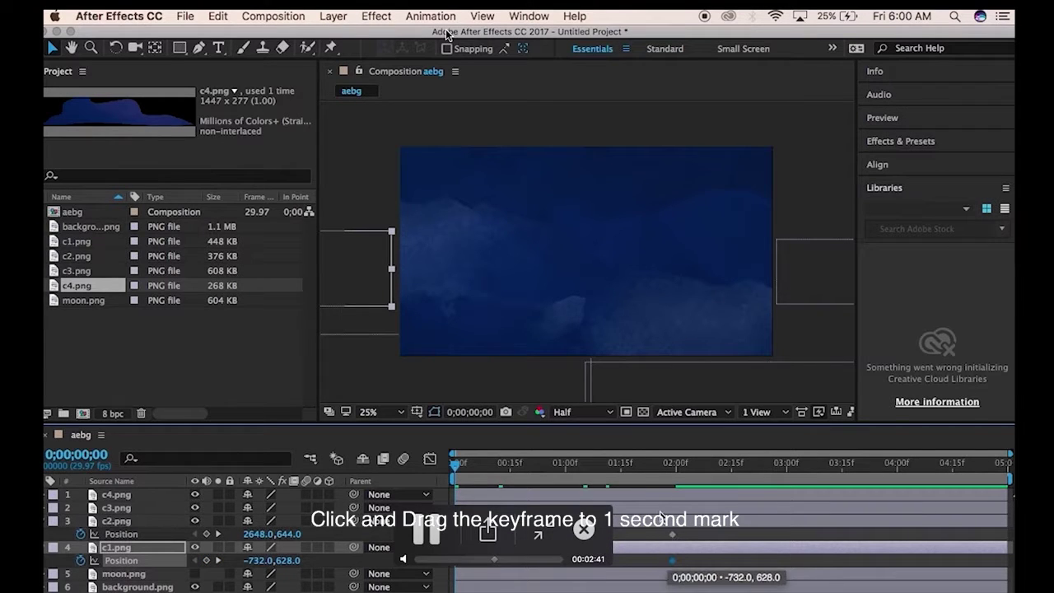
{"action": "left_click_drag", "start_coordinate": [455, 464], "coordinate": [548, 463]}
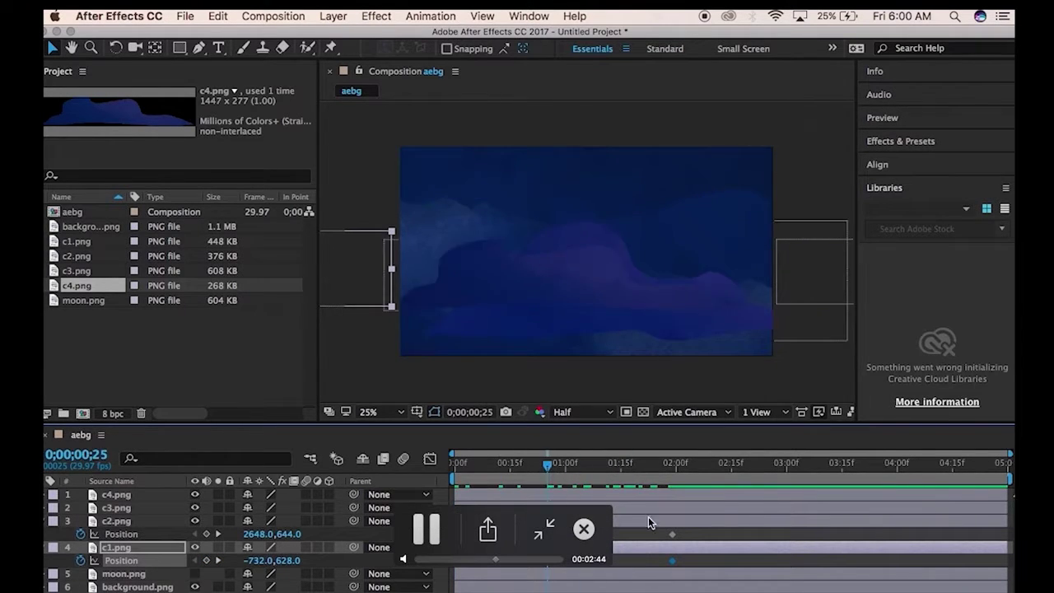
{"action": "left_click", "coordinate": [426, 528]}
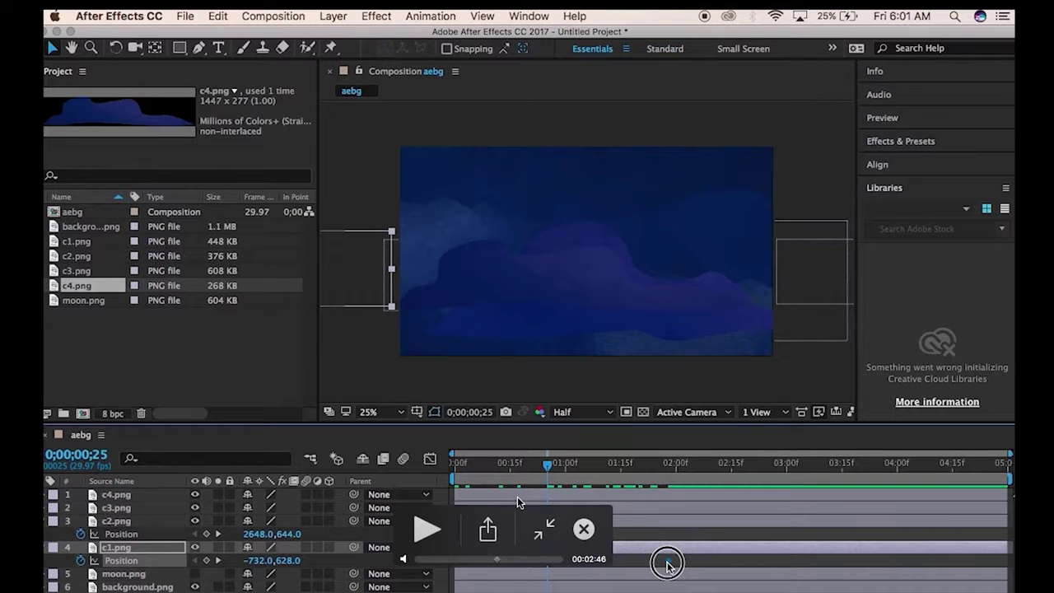
{"action": "left_click_drag", "start_coordinate": [668, 562], "coordinate": [559, 560]}
Go to 0;00;01;01 and lock layers c4.png and c3.png against accidental moves
{"action": "left_click_drag", "start_coordinate": [553, 468], "coordinate": [570, 465]}
{"action": "left_click_drag", "start_coordinate": [700, 300], "coordinate": [851, 298]}
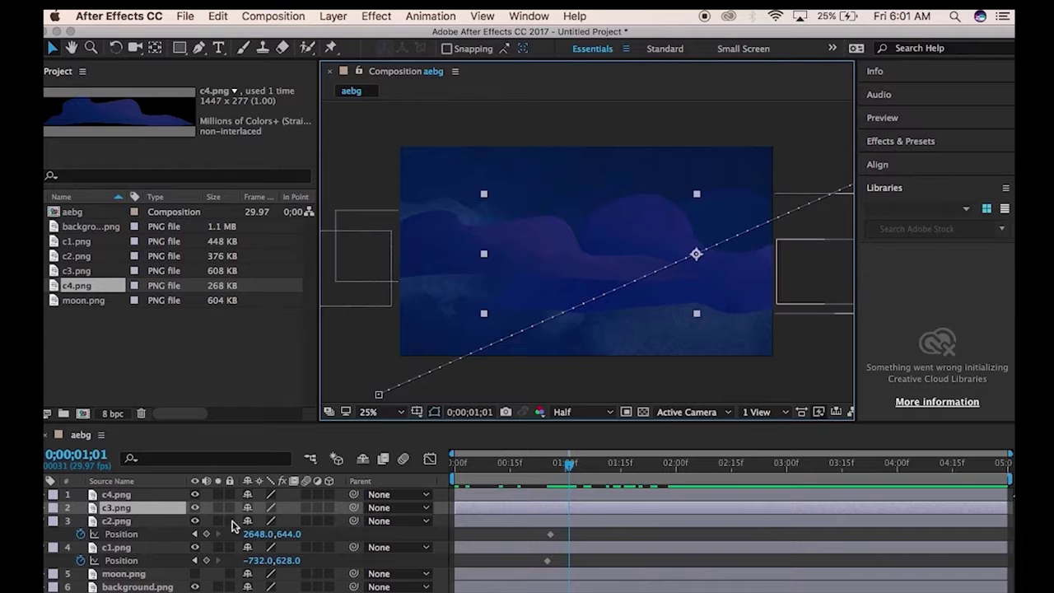
{"action": "left_click", "coordinate": [229, 494]}
{"action": "left_click", "coordinate": [229, 507]}
At 0;00;01;01, bring cloud c2.png into the frame at about 1220, 644 and c1.png at about 860, 628
{"action": "left_click_drag", "start_coordinate": [807, 269], "coordinate": [572, 286]}
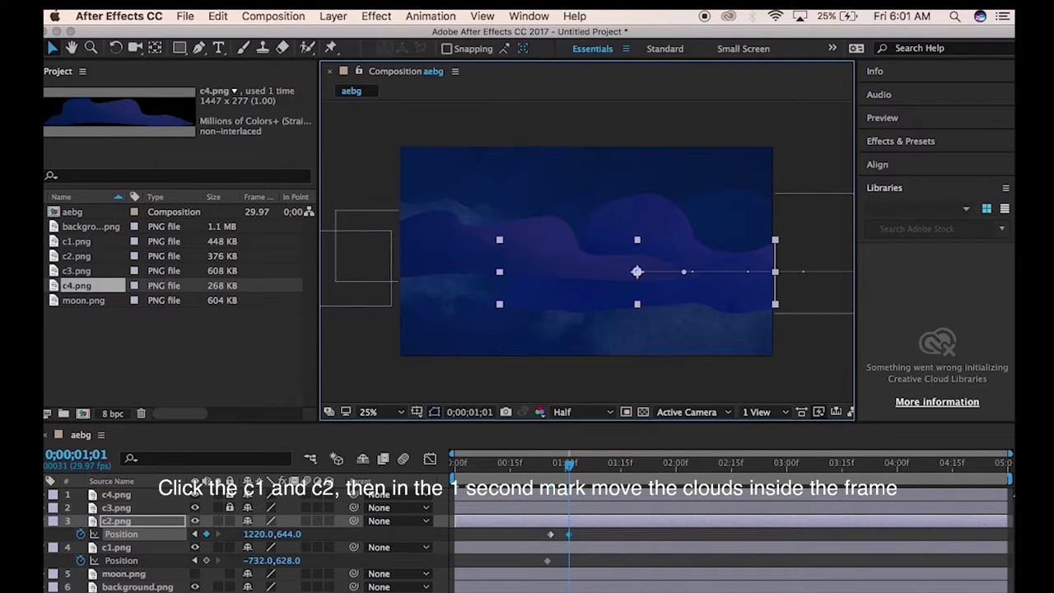
{"action": "left_click", "coordinate": [121, 548]}
{"action": "left_click_drag", "start_coordinate": [354, 286], "coordinate": [665, 285]}
At 0;00;04;24, move c1.png out of frame on the right to about 2788, 628 and c2.png out on the left to about -732, 644
{"action": "left_click_drag", "start_coordinate": [591, 465], "coordinate": [980, 488]}
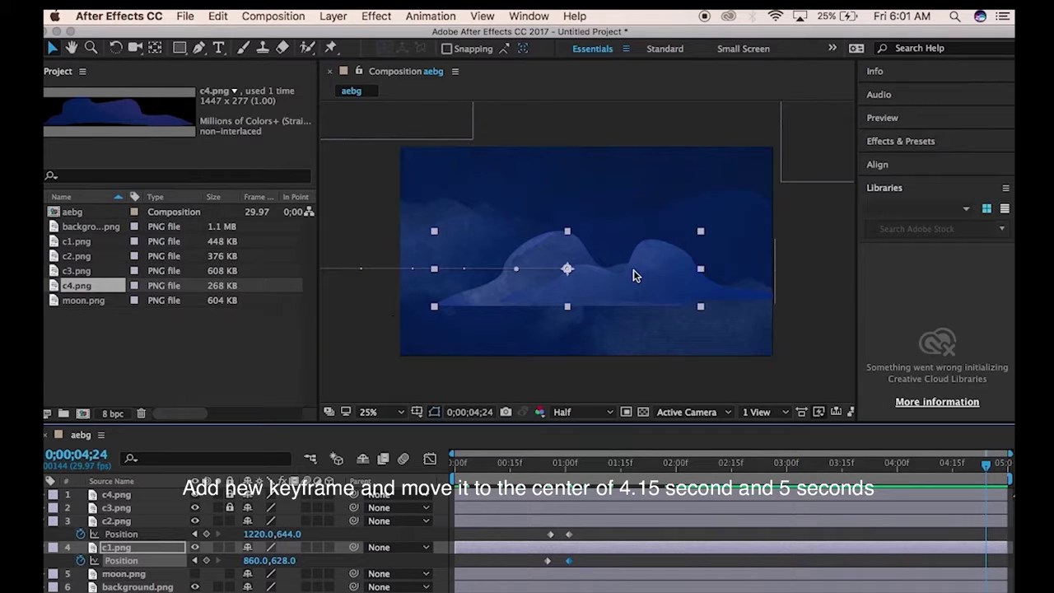
{"action": "left_click_drag", "start_coordinate": [634, 269], "coordinate": [877, 281]}
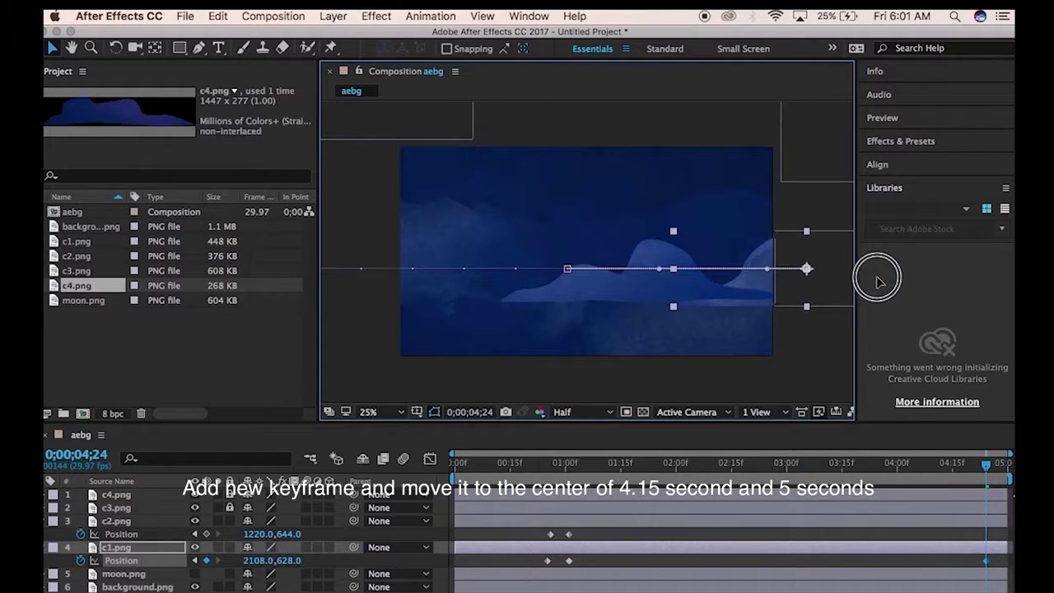
{"action": "left_click_drag", "start_coordinate": [784, 296], "coordinate": [919, 294]}
{"action": "left_click_drag", "start_coordinate": [701, 285], "coordinate": [346, 284]}
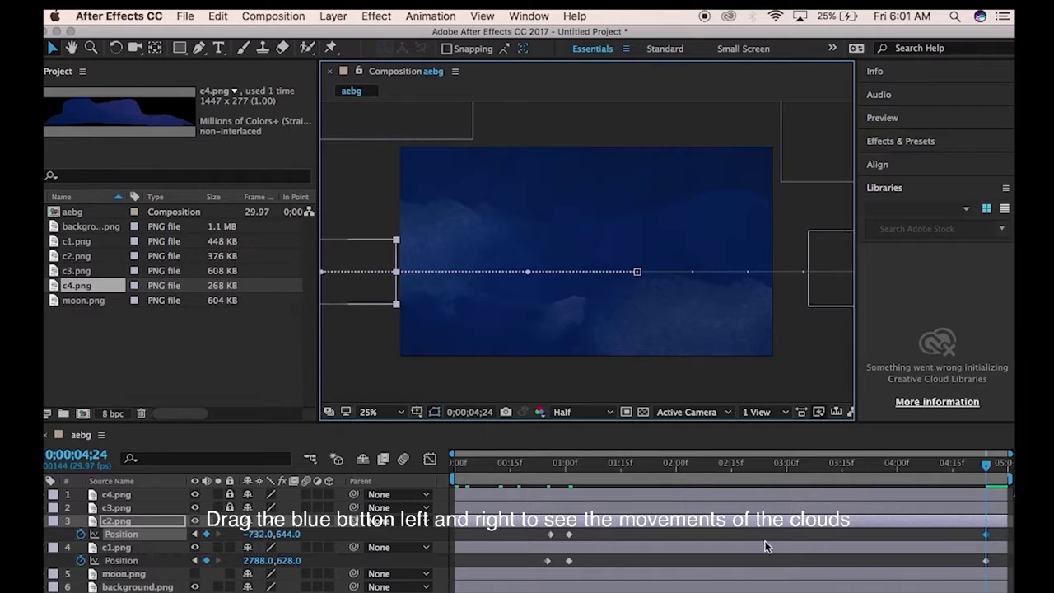
Retime c2.png and c1.png by moving their first Position keyframes to about 0;16 and their middle ones between 1;15 and 2;00
{"action": "left_click_drag", "start_coordinate": [455, 465], "coordinate": [513, 481]}
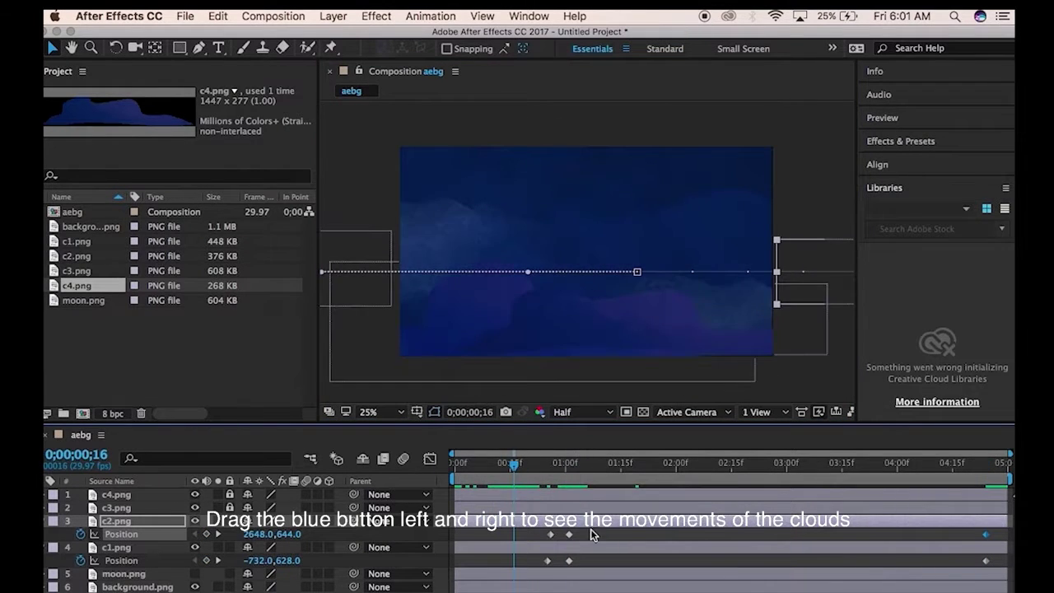
{"action": "left_click_drag", "start_coordinate": [568, 534], "coordinate": [662, 534]}
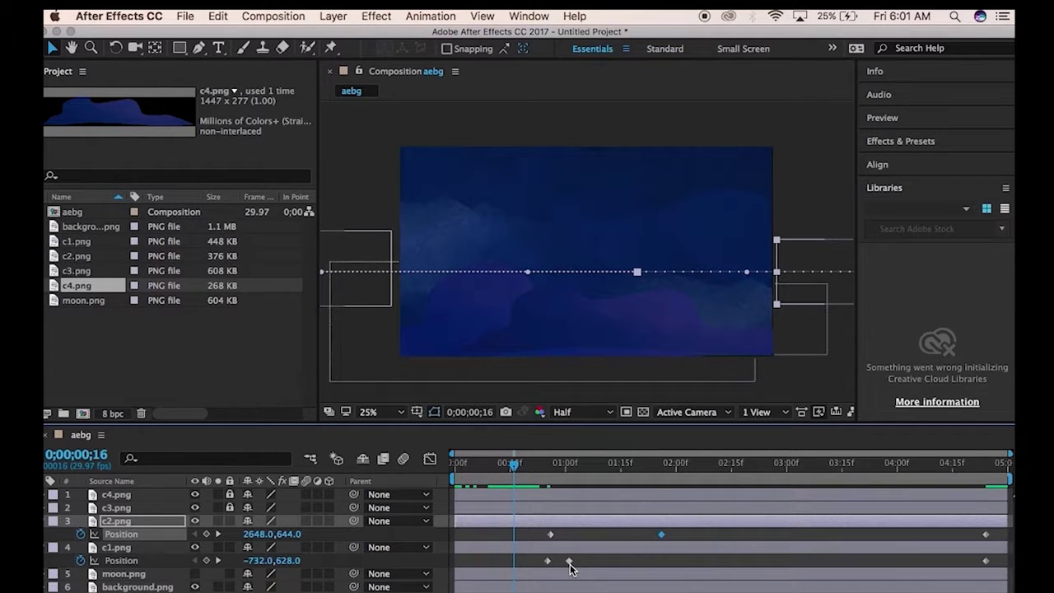
{"action": "left_click_drag", "start_coordinate": [569, 562], "coordinate": [644, 562]}
{"action": "left_click_drag", "start_coordinate": [551, 535], "coordinate": [514, 561]}
{"action": "left_click_drag", "start_coordinate": [518, 470], "coordinate": [996, 536]}
Collapse the properties of c2.png and c1.png and make the moon.png layer visible
{"action": "left_click", "coordinate": [46, 521]}
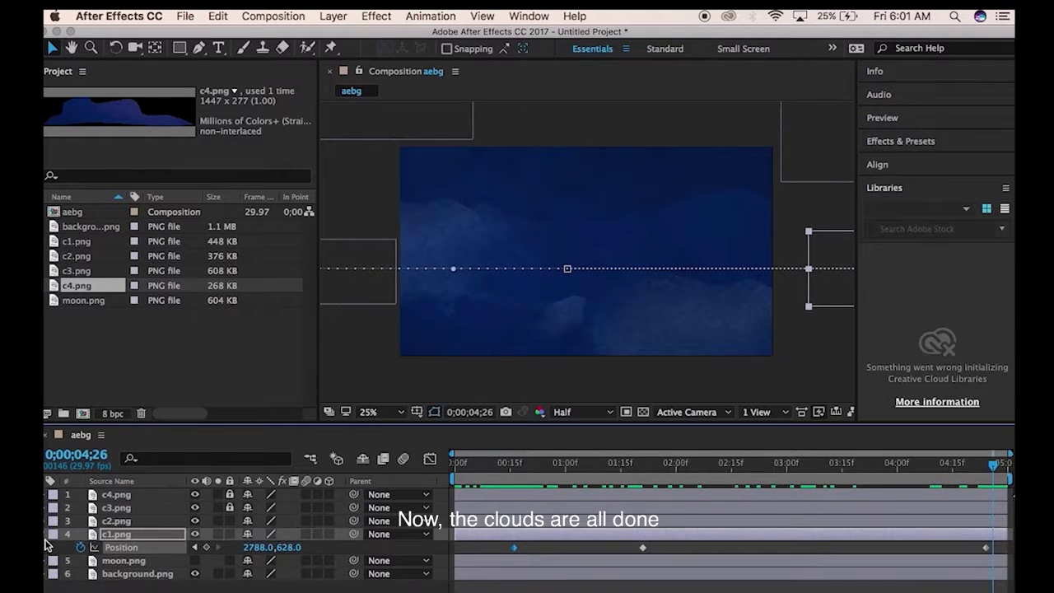
{"action": "left_click", "coordinate": [46, 534]}
{"action": "left_click", "coordinate": [156, 546]}
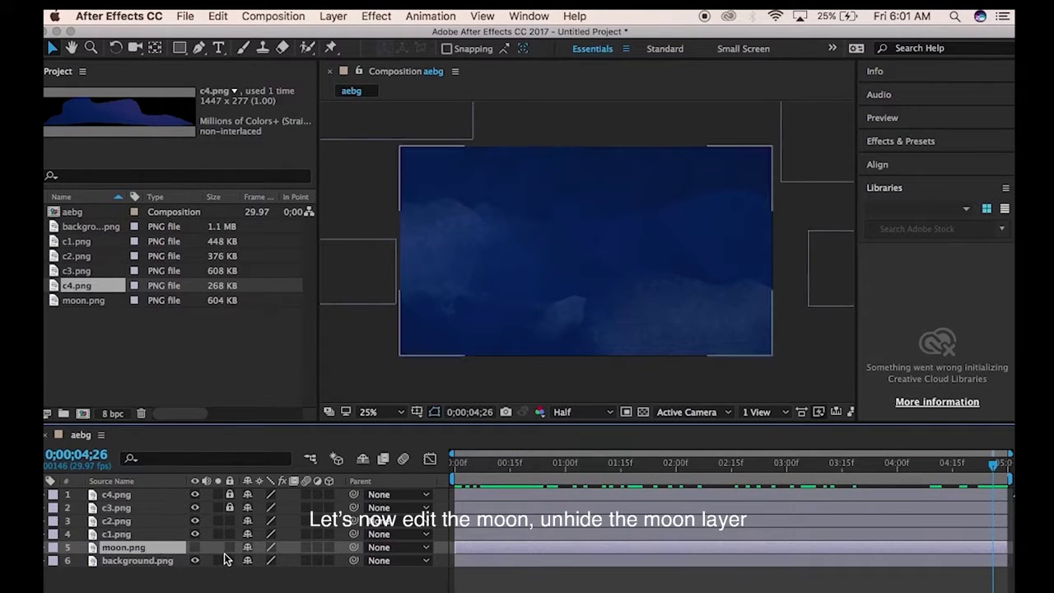
{"action": "left_click", "coordinate": [194, 547]}
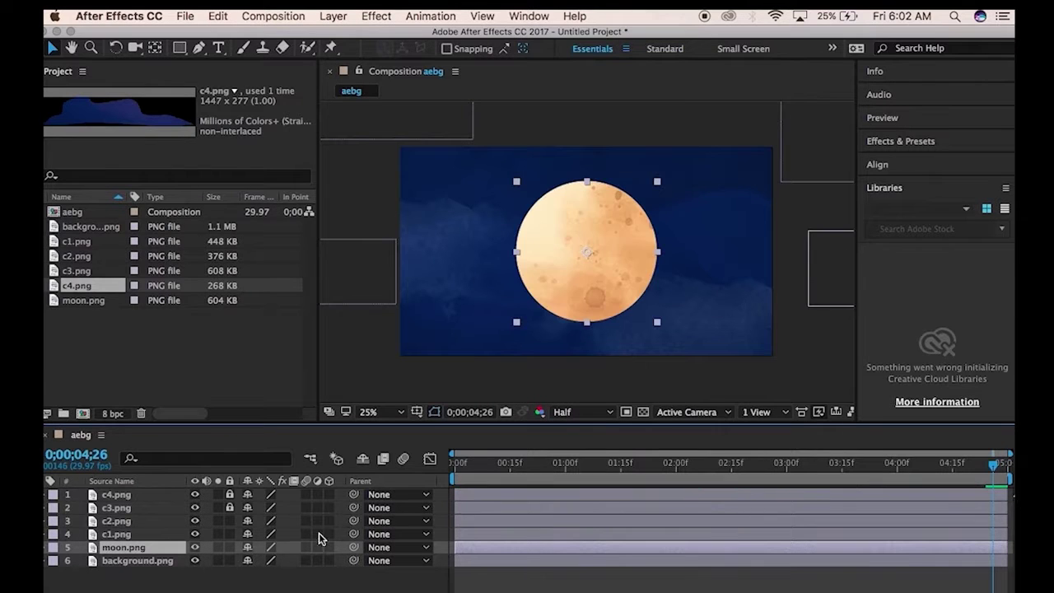
Set a Position keyframe for moon.png at 0 seconds and move the moon below the frame to about 960, 1504
{"action": "key", "text": "Home"}
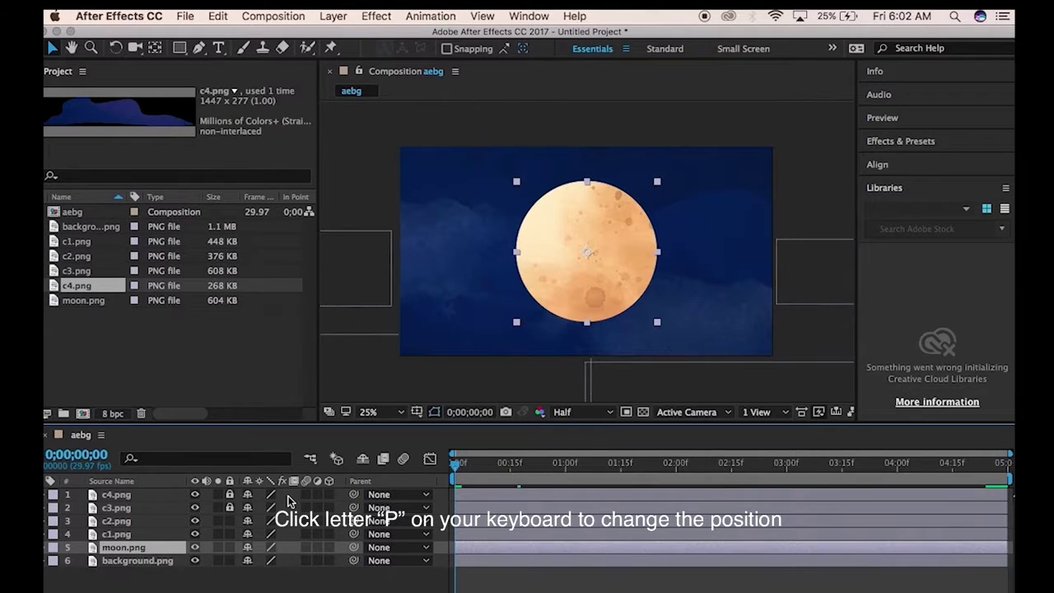
{"action": "key", "text": "p"}
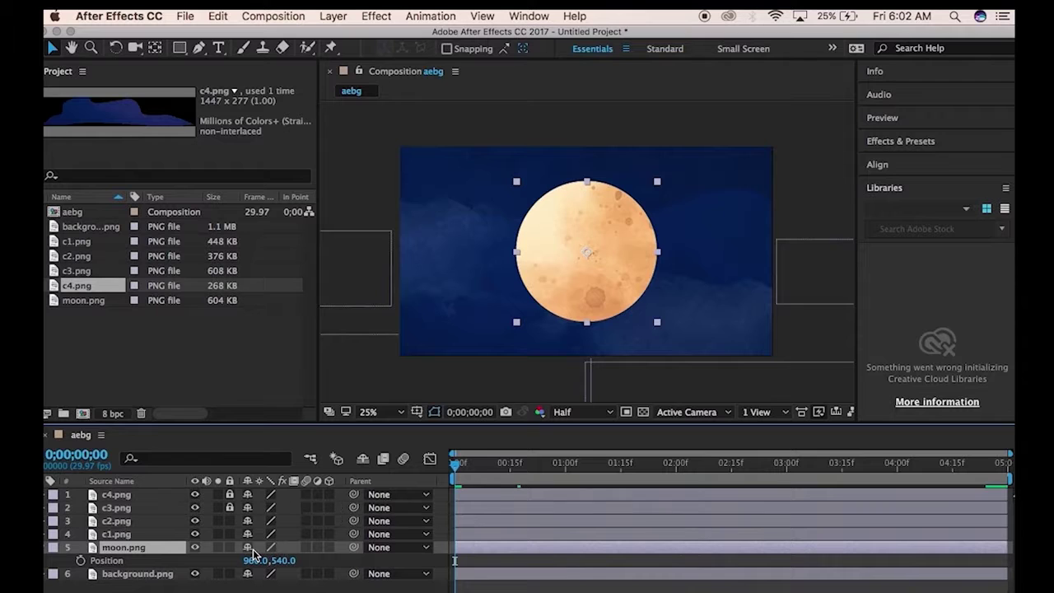
{"action": "left_click", "coordinate": [80, 561]}
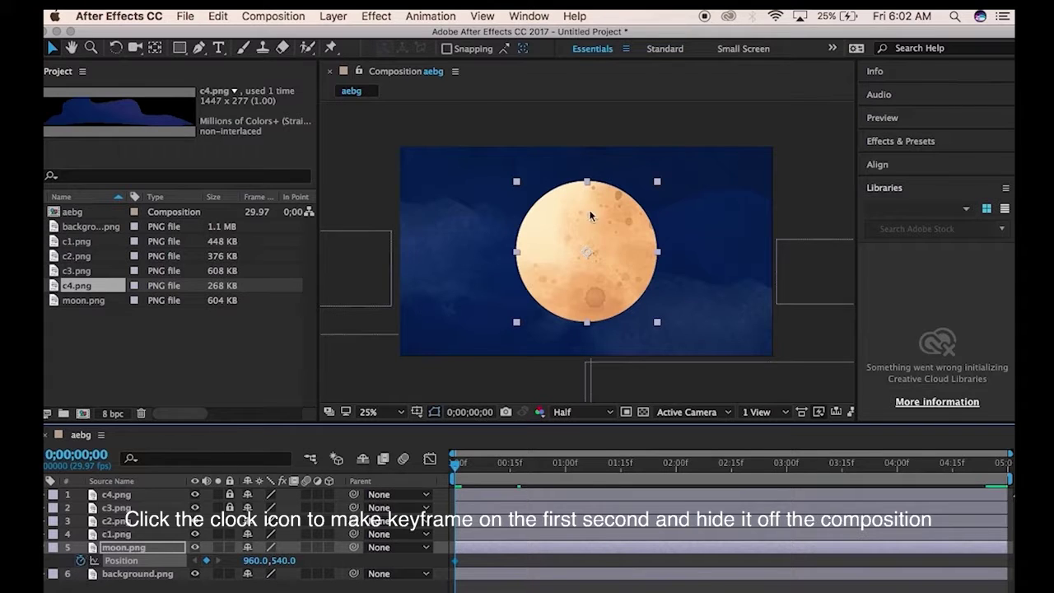
{"action": "left_click_drag", "start_coordinate": [591, 216], "coordinate": [594, 406]}
At 0;00;04;28, move the moon back to the frame's centre at about 960, 540 and preview the animation
{"action": "left_click_drag", "start_coordinate": [945, 492], "coordinate": [1001, 492]}
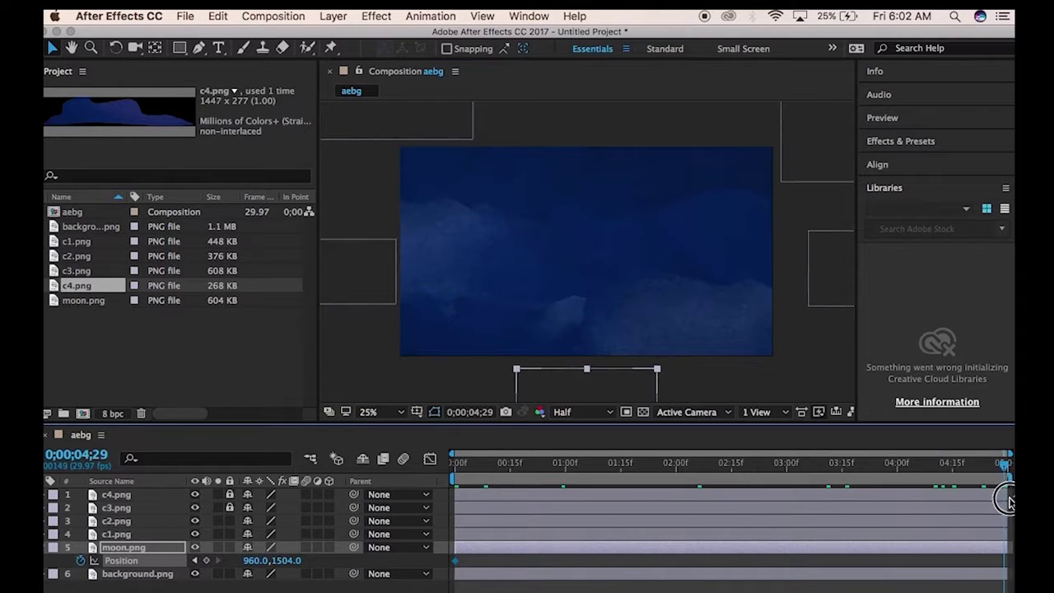
{"action": "left_click", "coordinate": [590, 392]}
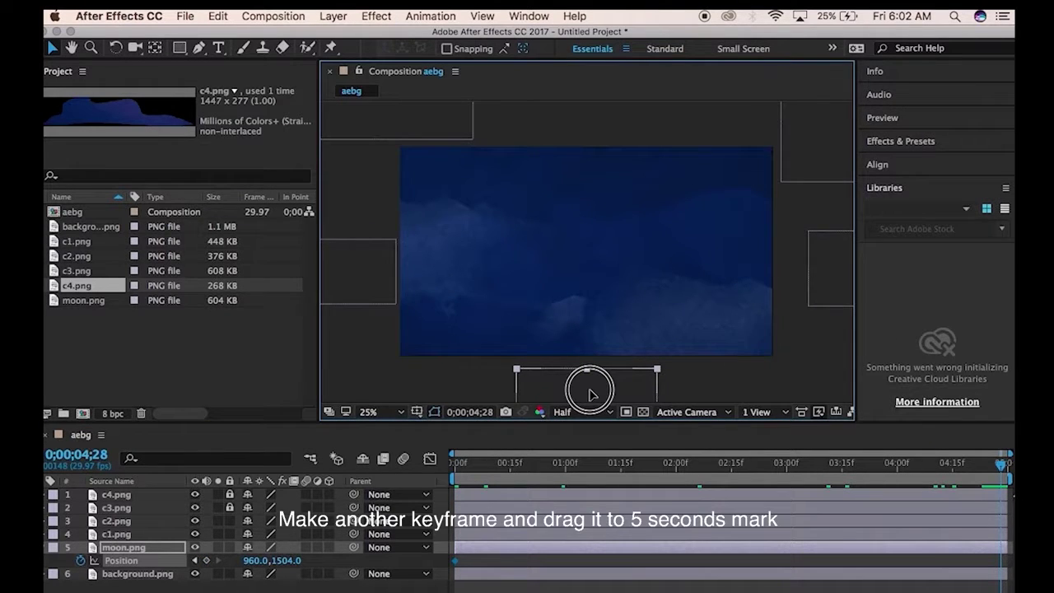
{"action": "left_click_drag", "start_coordinate": [590, 393], "coordinate": [570, 203]}
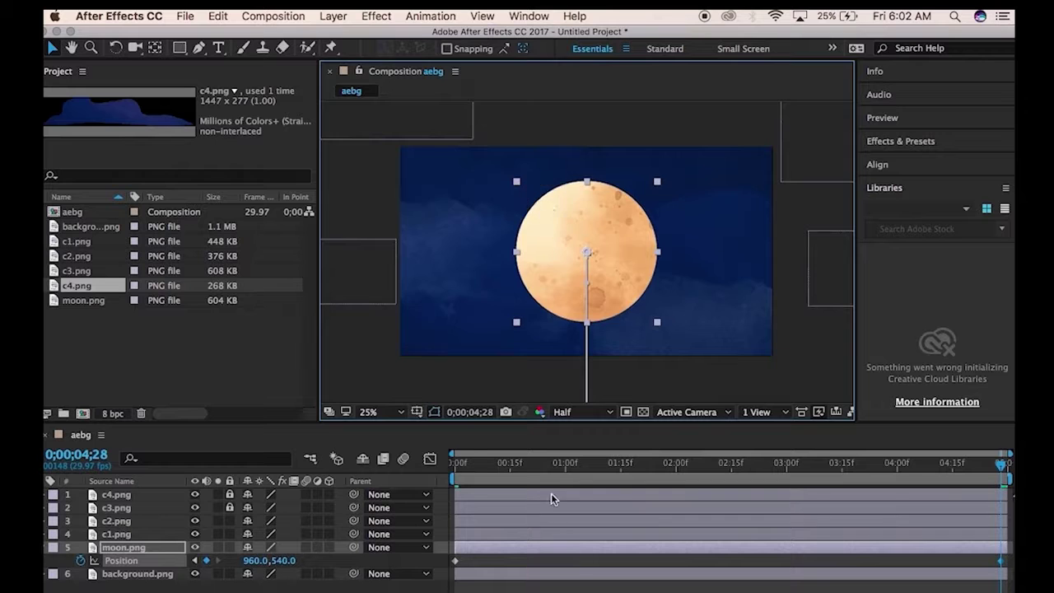
{"action": "left_click", "coordinate": [576, 473]}
{"action": "key", "text": "space"}
{"action": "left_click", "coordinate": [124, 574]}
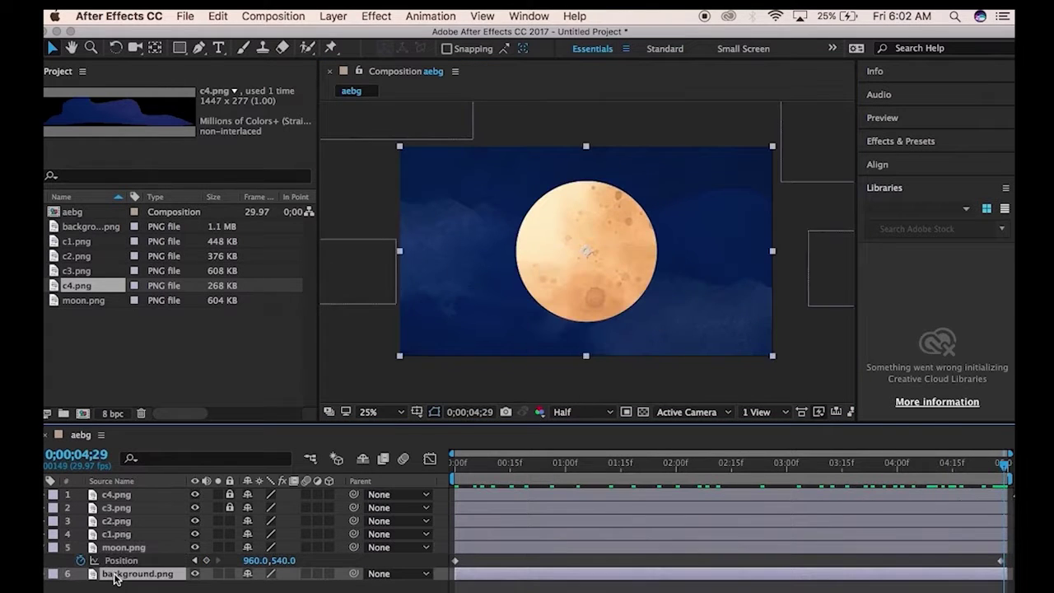
{"action": "key", "text": "p"}
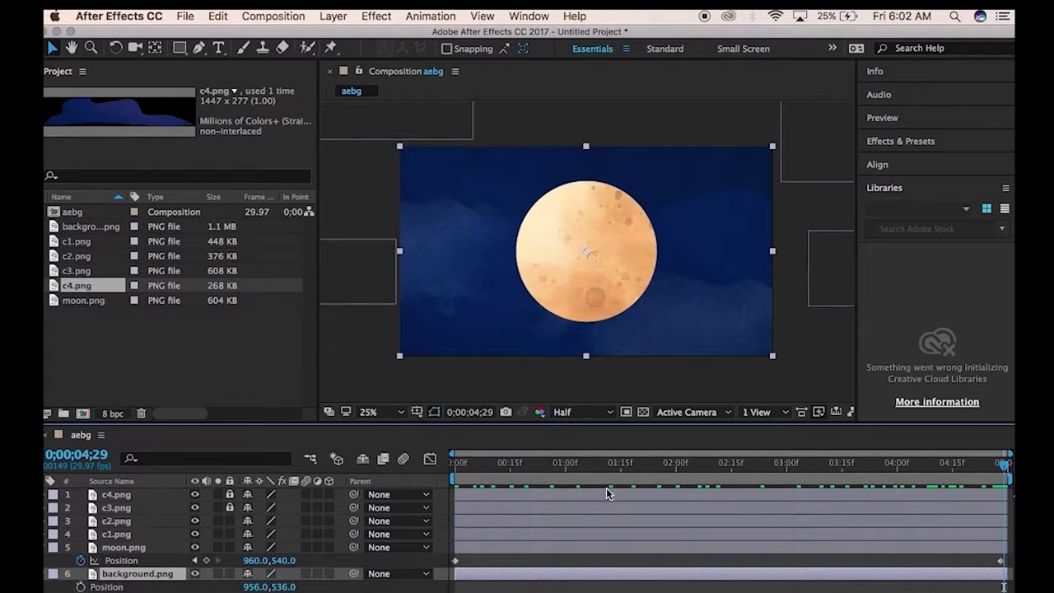
{"action": "key", "text": "Home"}
{"action": "left_click", "coordinate": [80, 586]}
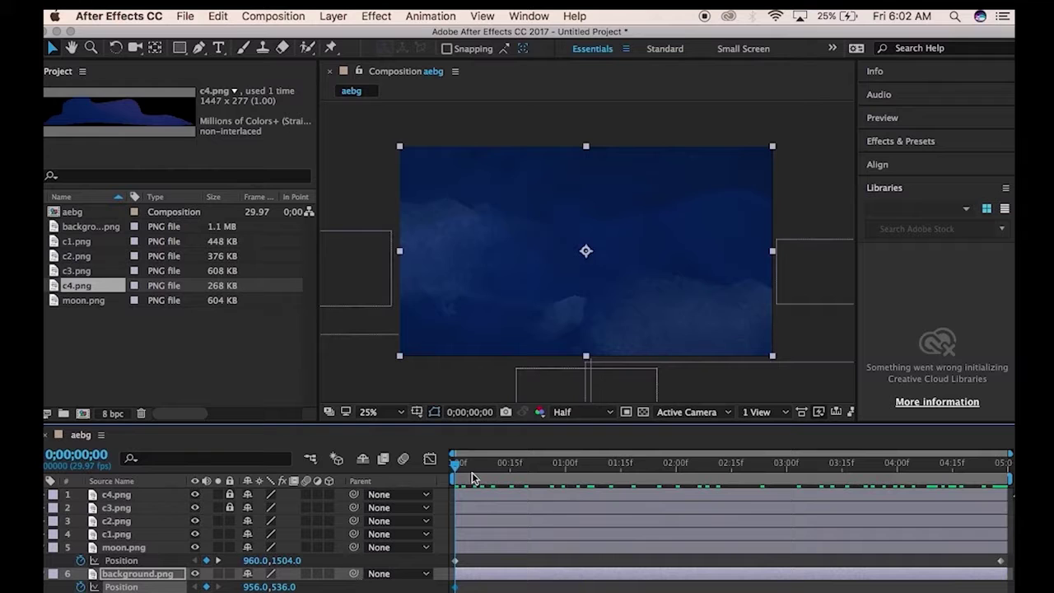
{"action": "key", "text": "End"}
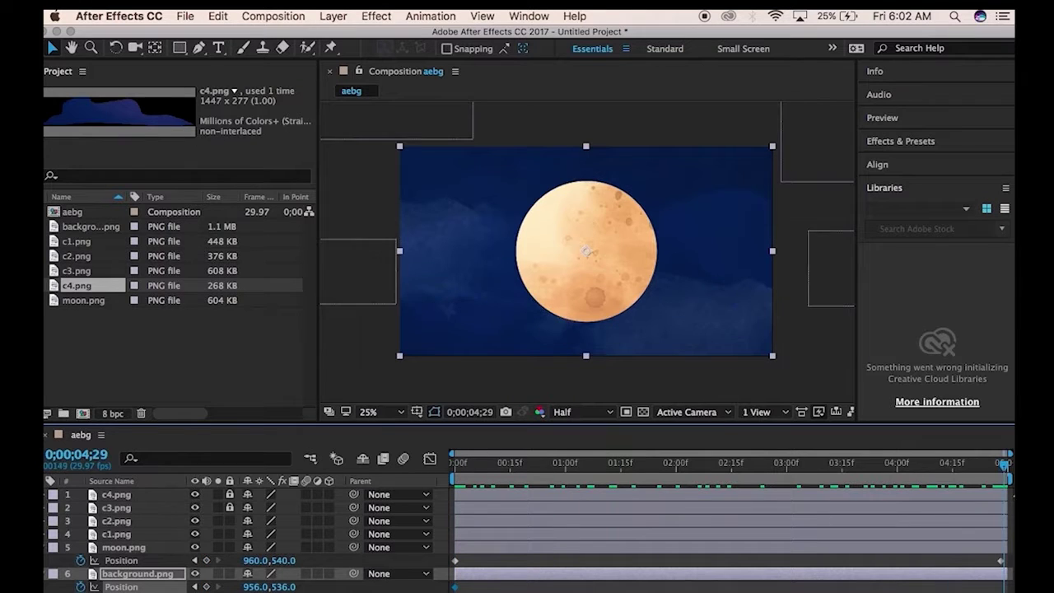
{"action": "left_click", "coordinate": [79, 587]}
Reveal the Scale of background.png and enlarge the layer to 148%
{"action": "left_click", "coordinate": [100, 575]}
{"action": "key", "text": "s"}
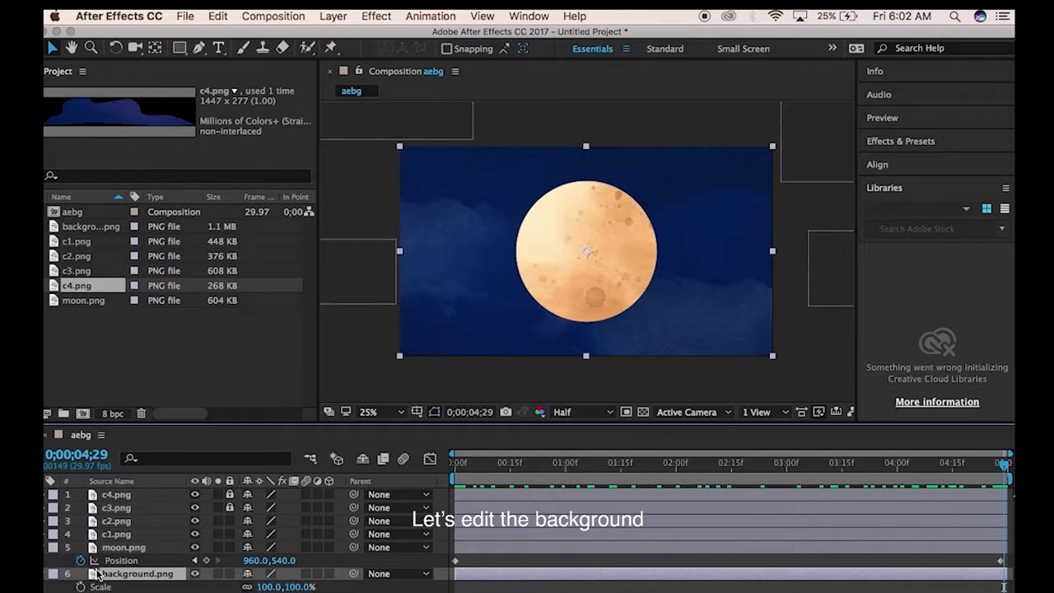
{"action": "key", "text": "comma"}
{"action": "key", "text": "comma"}
{"action": "key", "text": "comma"}
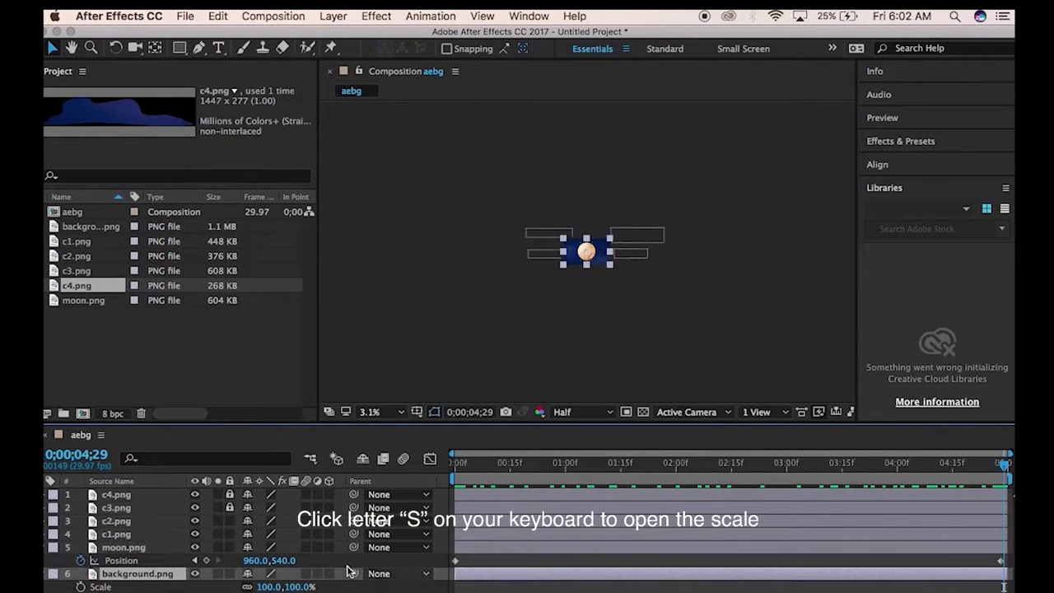
{"action": "left_click_drag", "start_coordinate": [267, 586], "coordinate": [303, 585]}
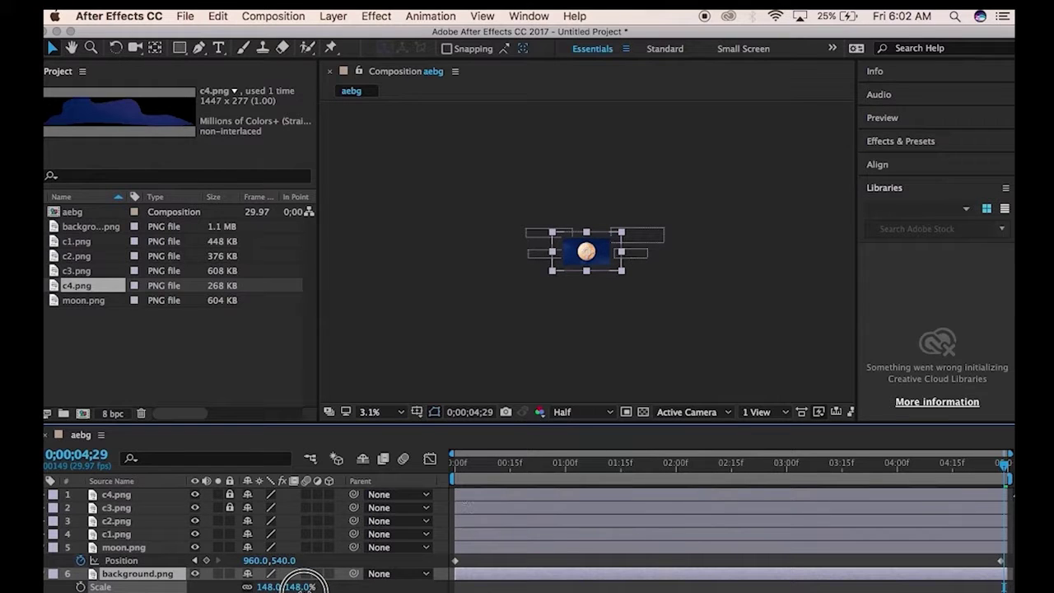
Move the enlarged background.png layer down to about 956, 728 so it still covers the frame
{"action": "left_click", "coordinate": [739, 390]}
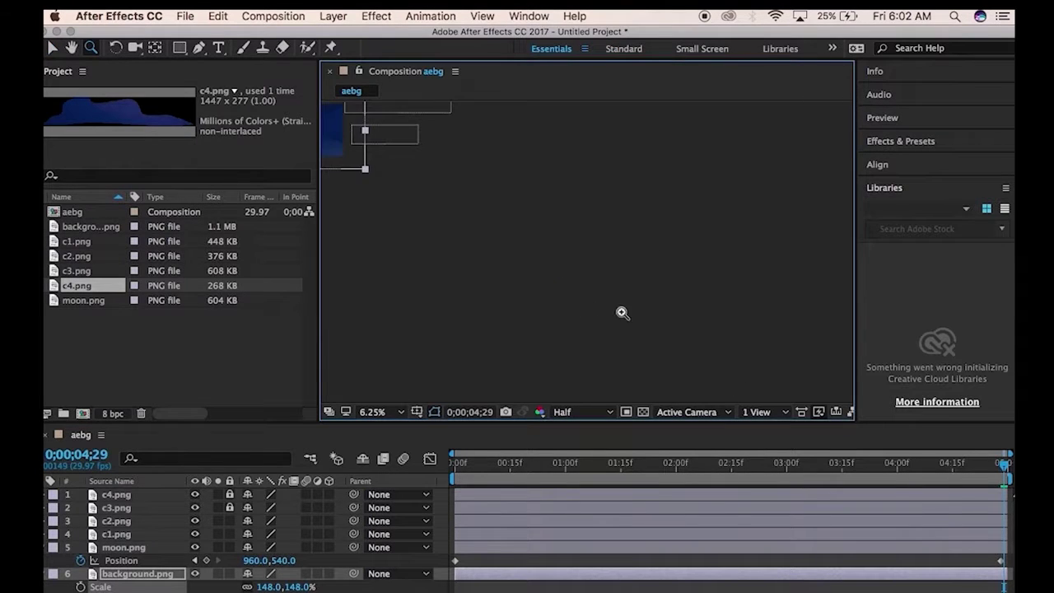
{"action": "key", "text": "space"}
{"action": "left_click_drag", "start_coordinate": [624, 314], "coordinate": [849, 403]}
{"action": "left_click_drag", "start_coordinate": [698, 314], "coordinate": [655, 348]}
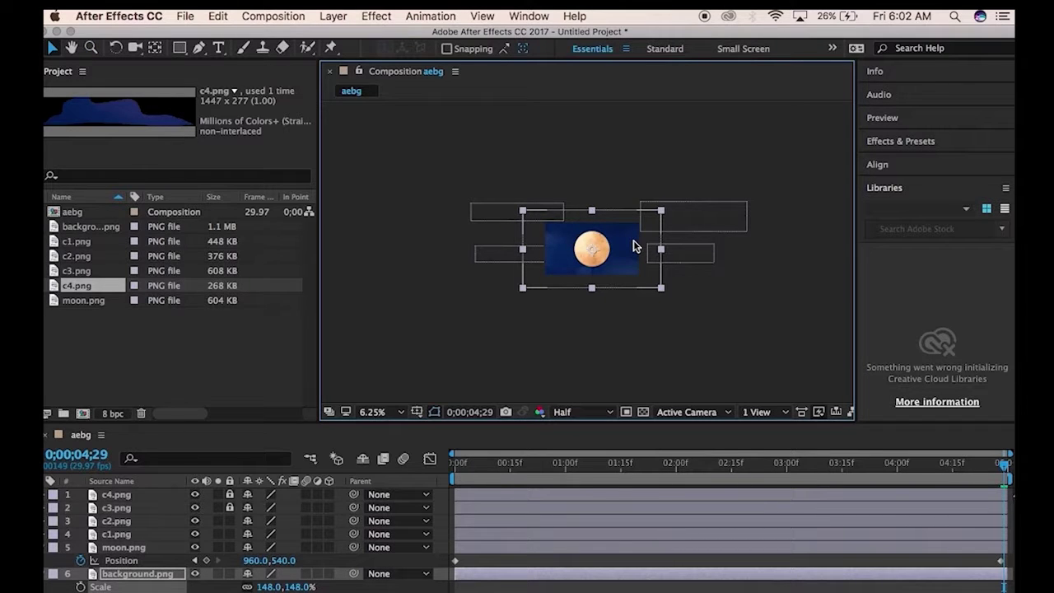
{"action": "left_click_drag", "start_coordinate": [628, 258], "coordinate": [626, 268]}
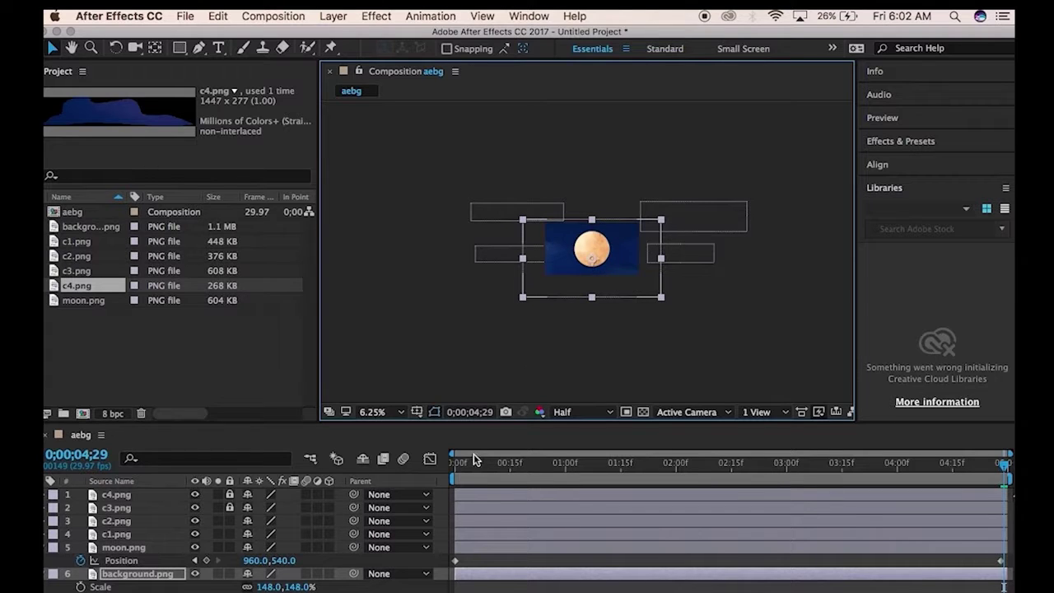
Set a starting Position keyframe for background.png at 0 seconds and go to 0;00;04;29
{"action": "key", "text": "Home"}
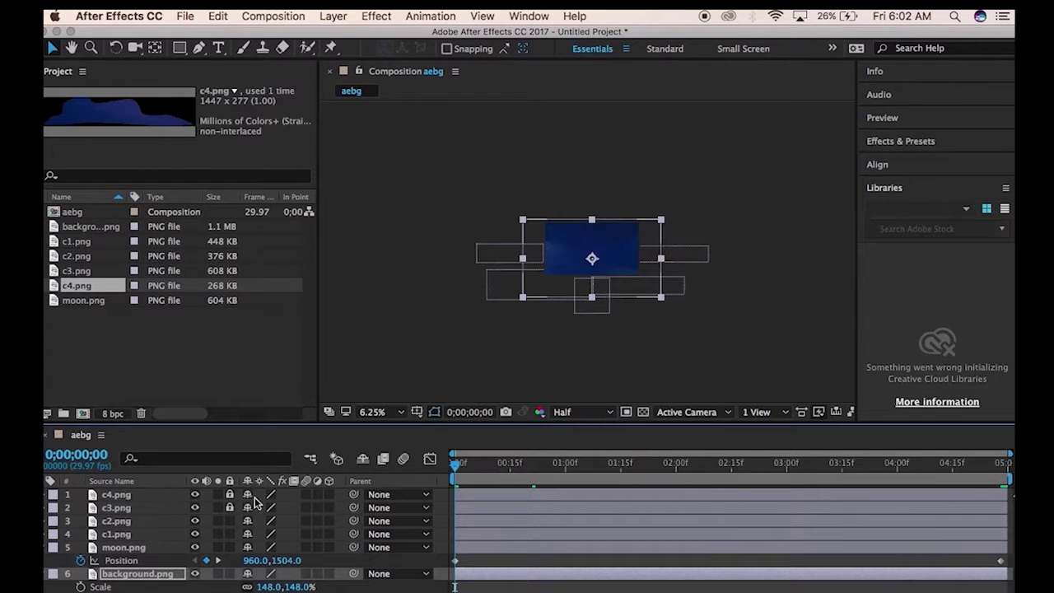
{"action": "key", "text": "p"}
{"action": "left_click", "coordinate": [80, 586]}
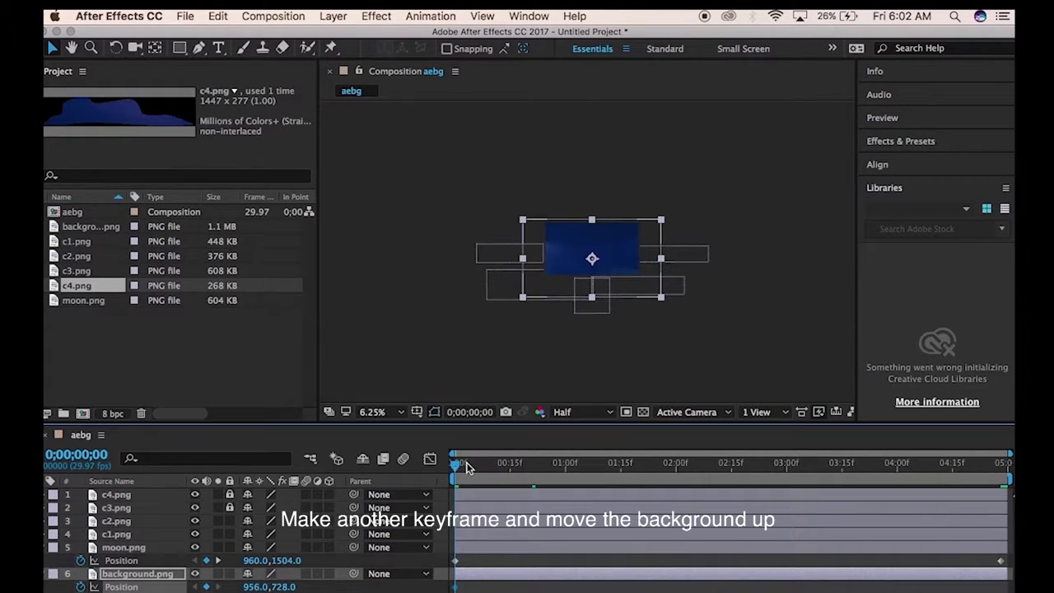
{"action": "left_click_drag", "start_coordinate": [458, 463], "coordinate": [1007, 465]}
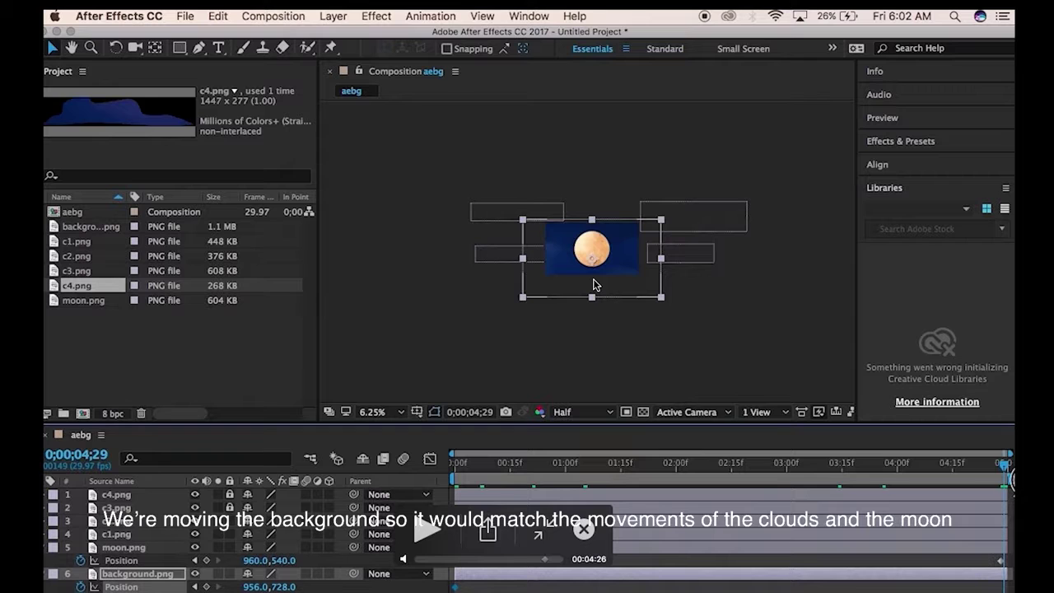
{"action": "left_click", "coordinate": [427, 530]}
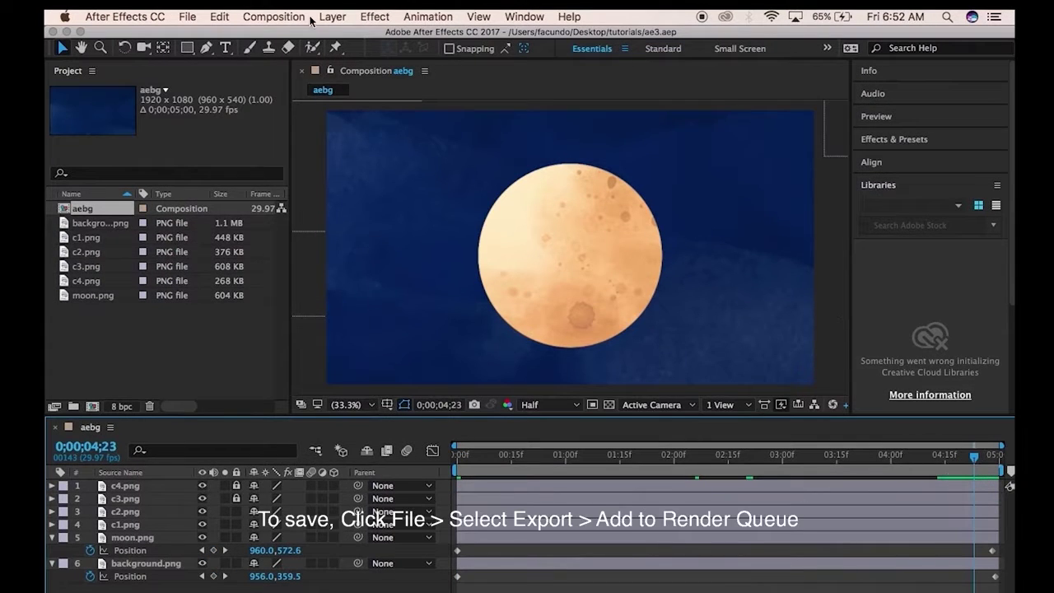
Add the aebg composition to the Render Queue for export
{"action": "left_click", "coordinate": [187, 17]}
{"action": "mouse_move", "coordinate": [204, 256]}
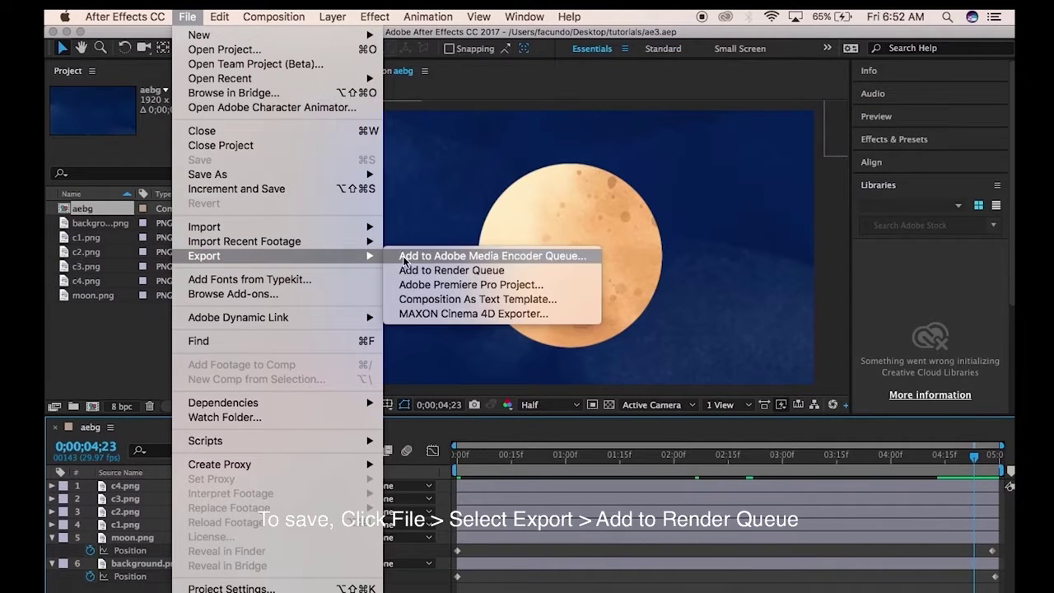
{"action": "left_click", "coordinate": [449, 271]}
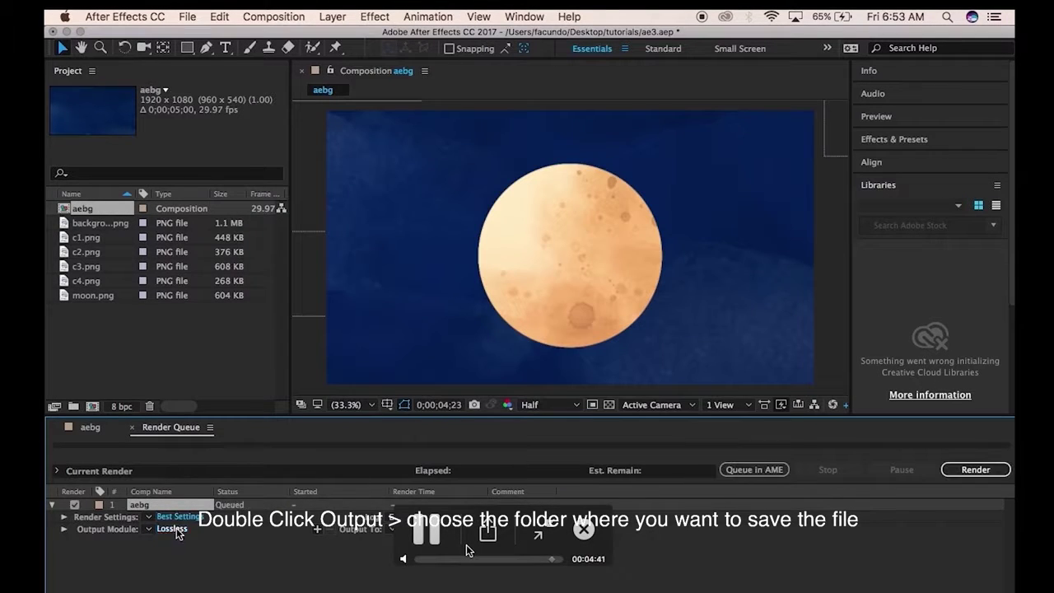
{"action": "key", "text": "space"}
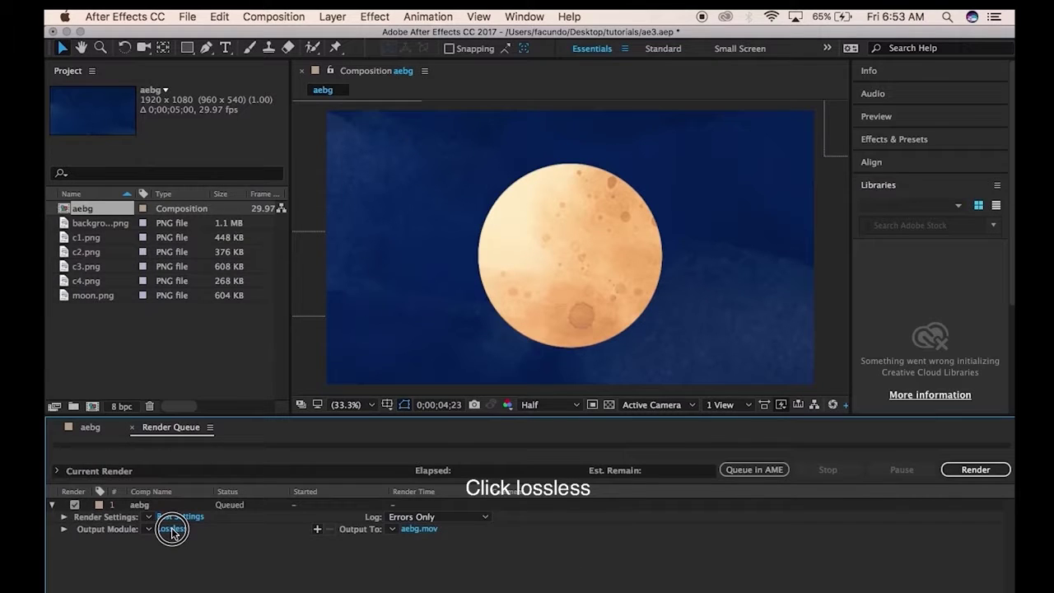
Accept QuickTime with RGB channels as the output module settings for aebg and render the composition to aebg.mov
{"action": "left_click", "coordinate": [172, 529]}
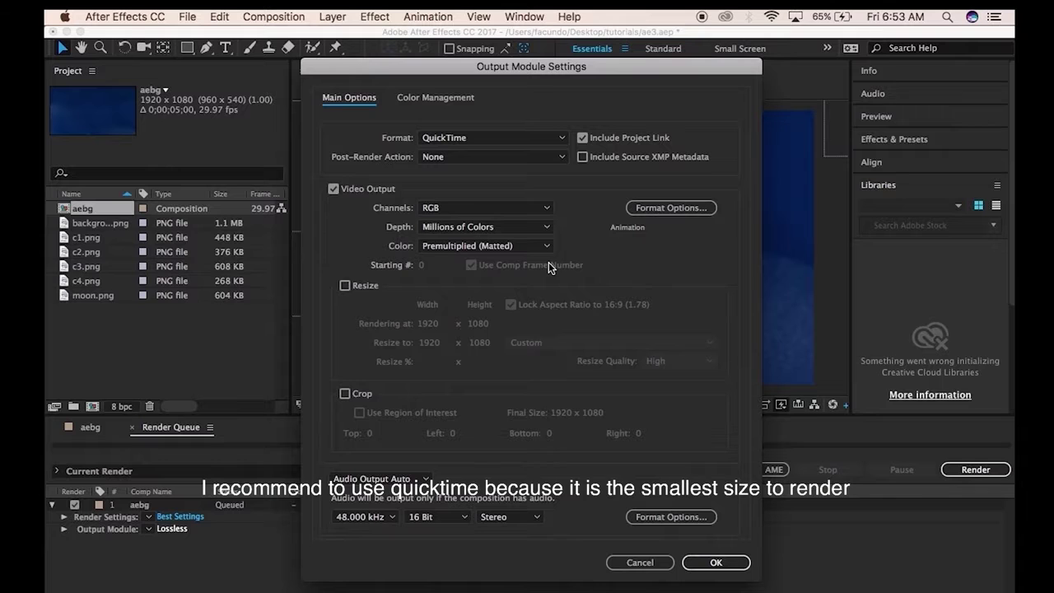
{"action": "left_click", "coordinate": [714, 574]}
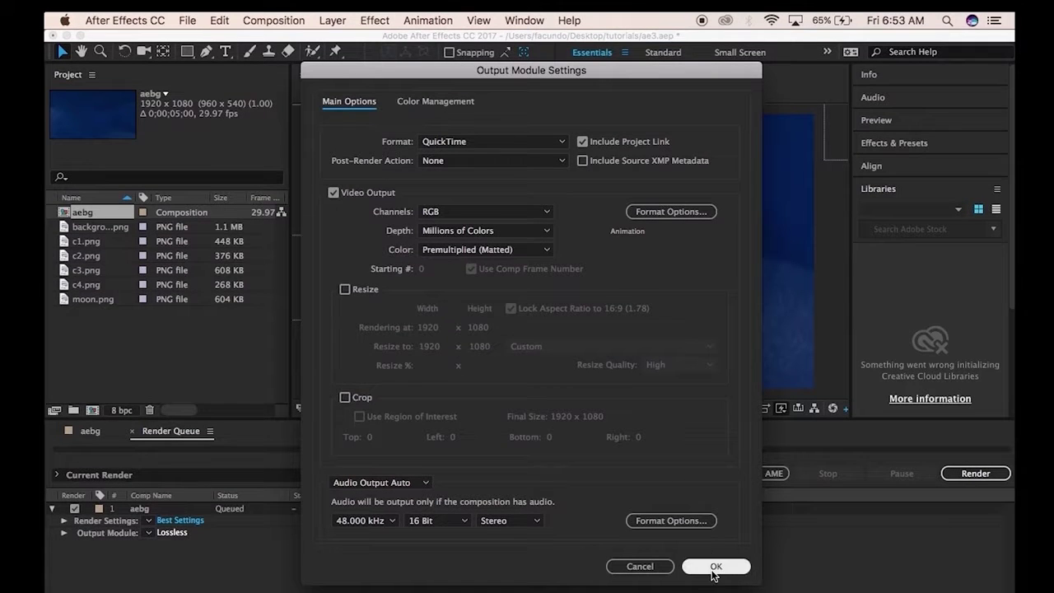
{"action": "left_click", "coordinate": [714, 569]}
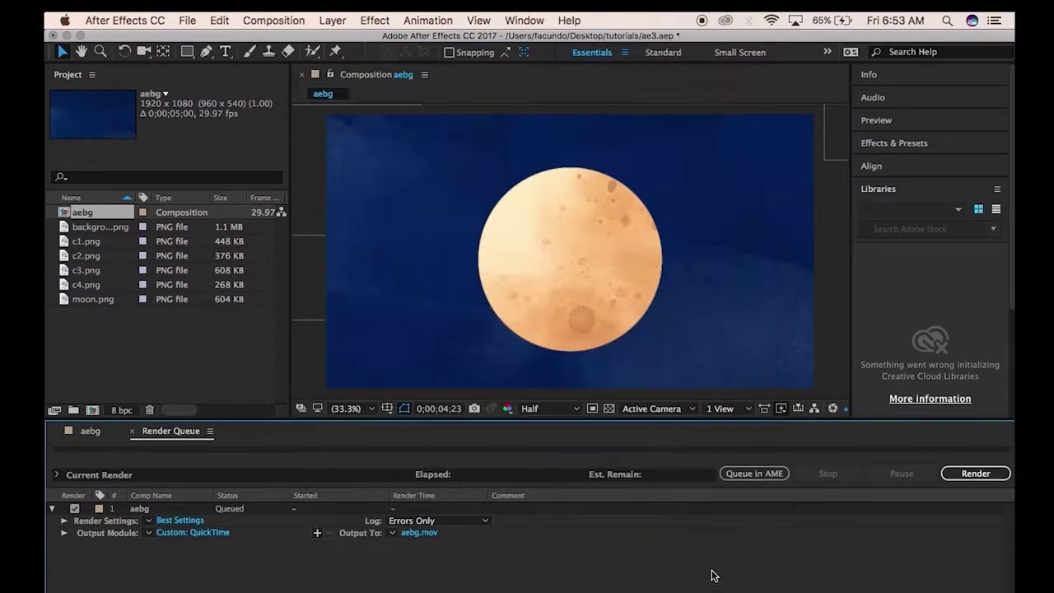
{"action": "left_click", "coordinate": [960, 470]}
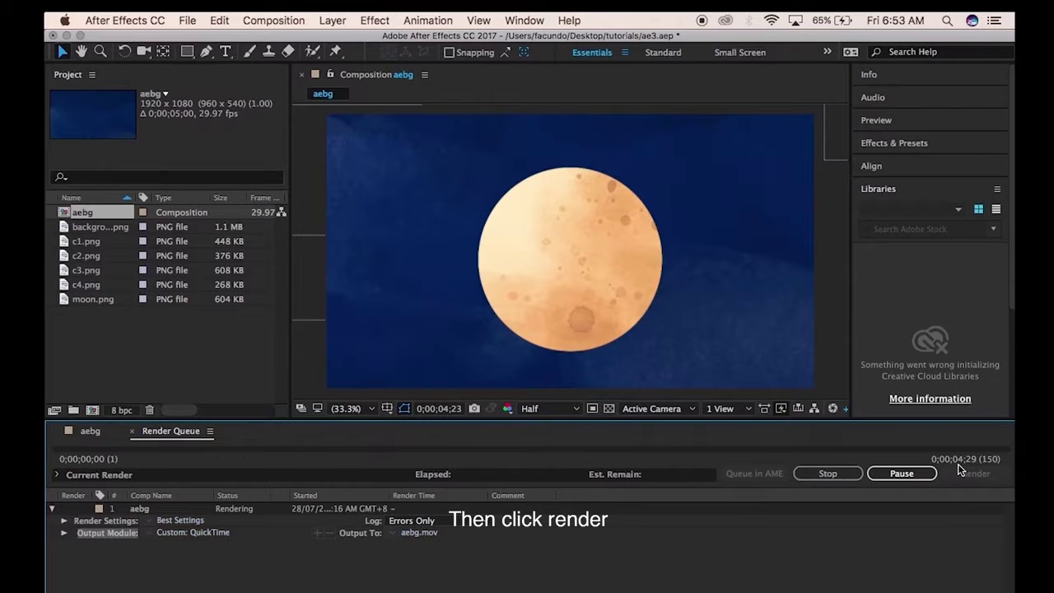